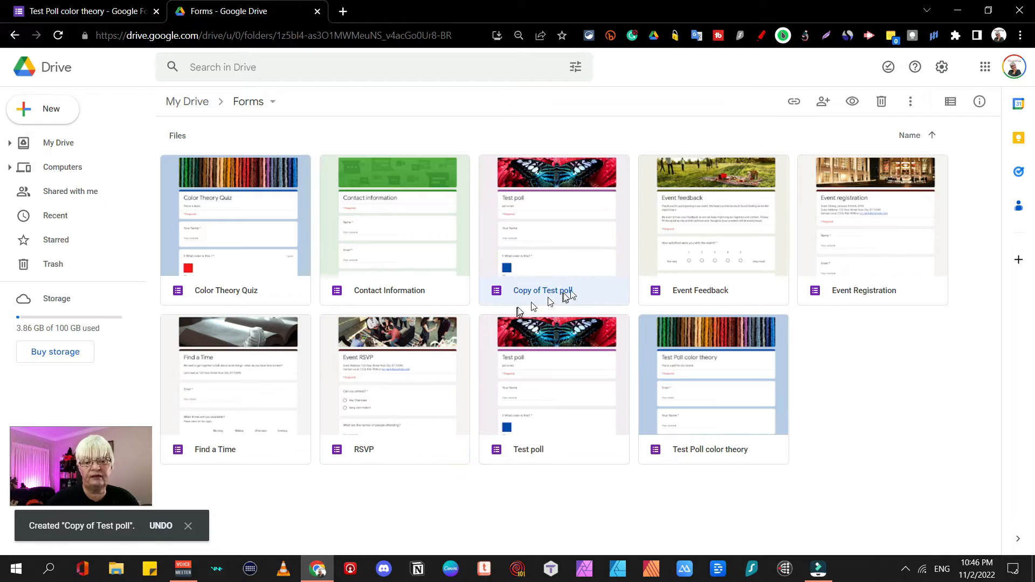
- Open the copied Test poll form and change its title to "Test Quizz"
double_click(564, 215)
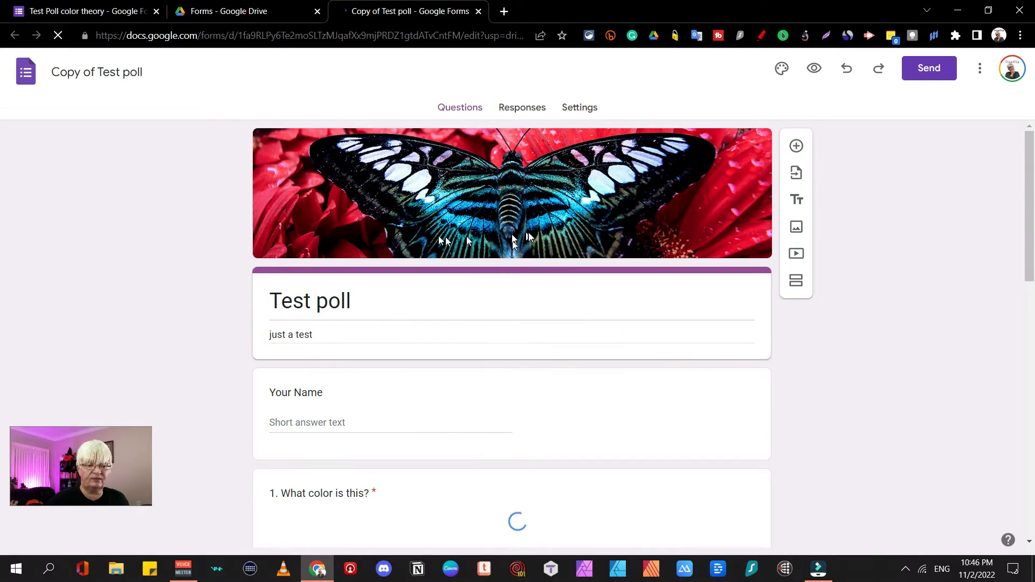
left_click(338, 300)
triple_click(365, 300)
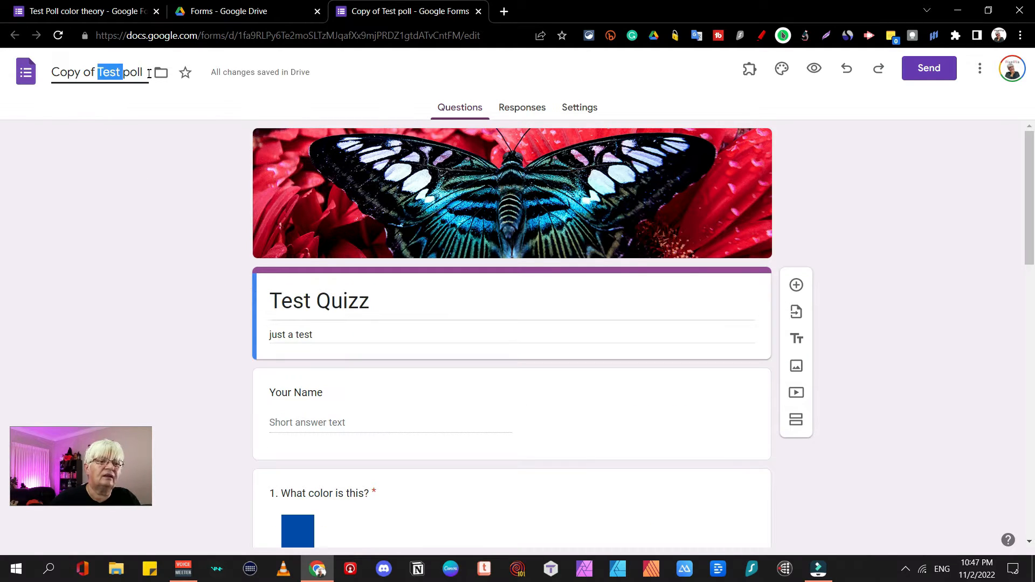
- Rename the form's file to "Test Quizz" and check which Drive folder it is stored in
left_click_drag(148, 72, 1, 73)
key("BackSpace")
type("Tes")
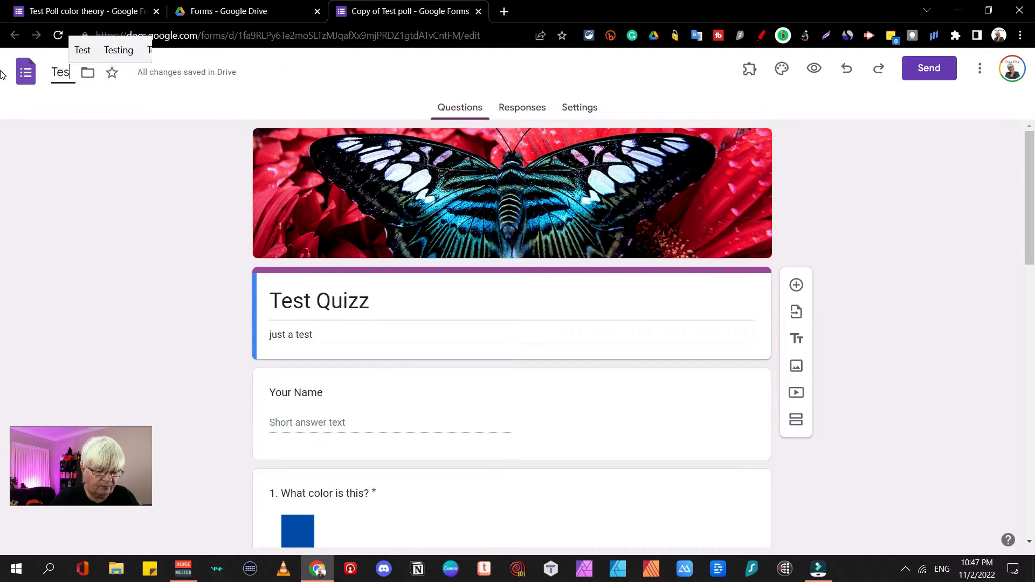
type("t Quizz")
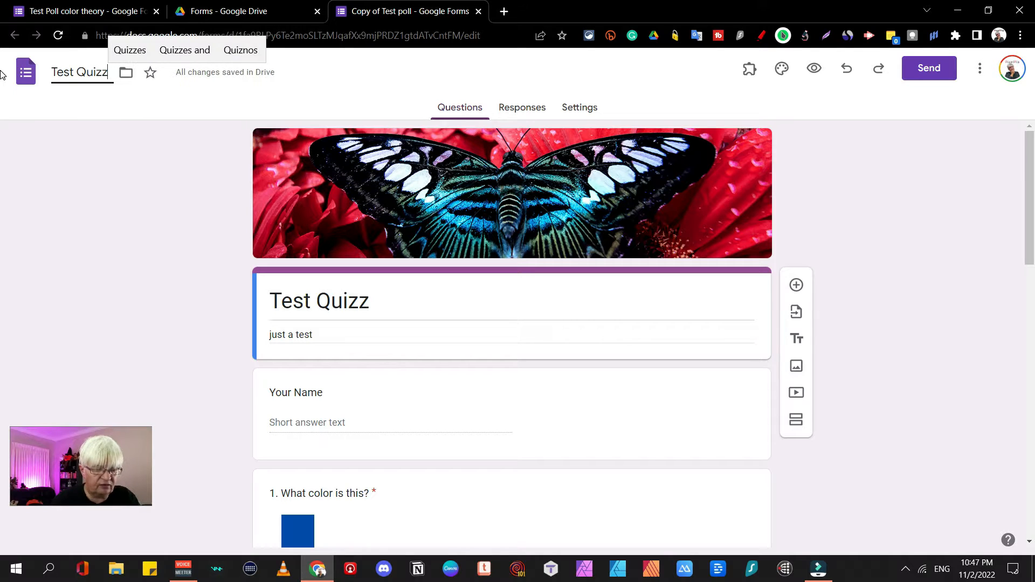
left_click(125, 74)
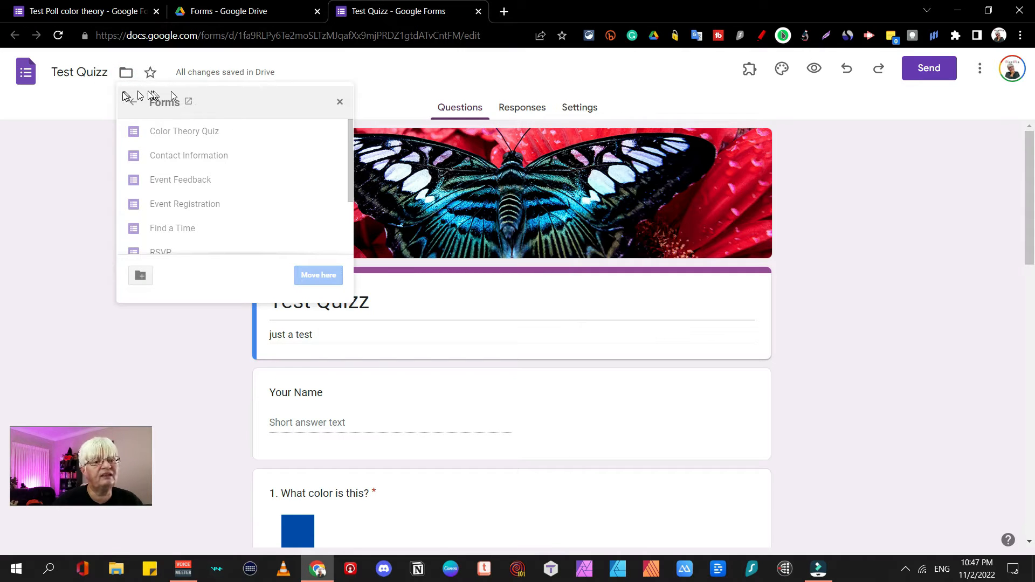
left_click(859, 273)
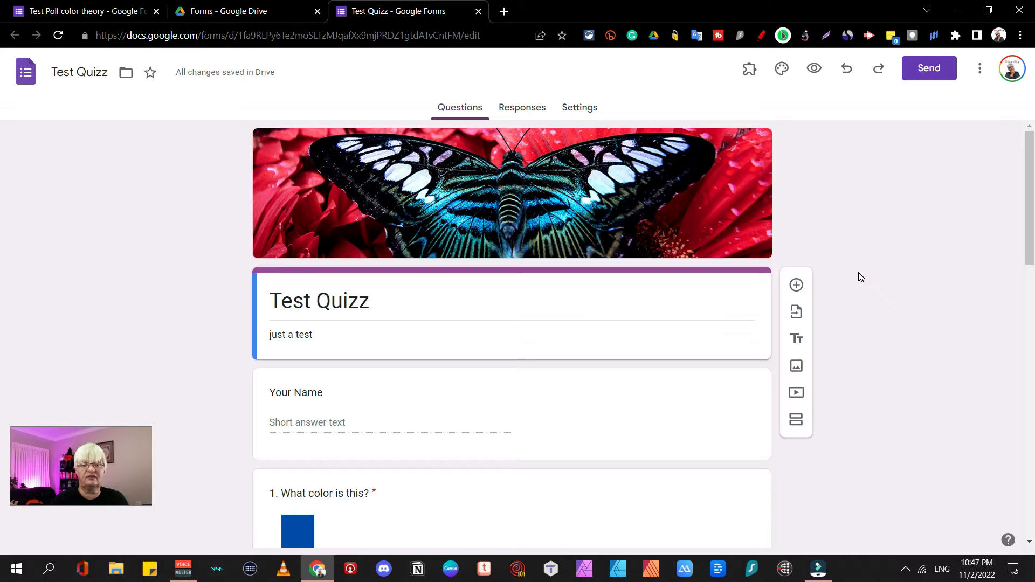
- Replace the form's header image with the paintbrushes picture from the Work and School themes
left_click(783, 70)
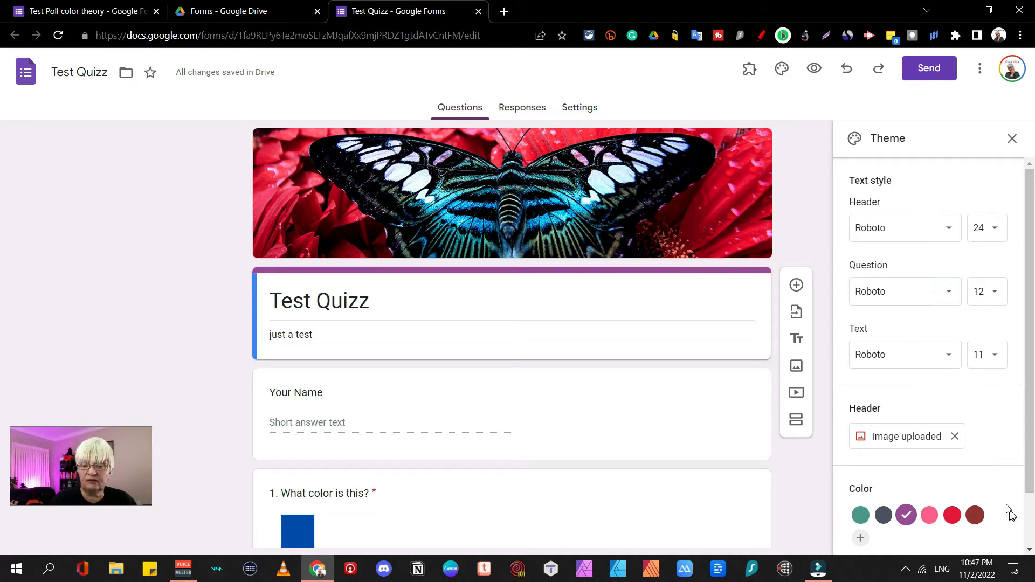
left_click(900, 439)
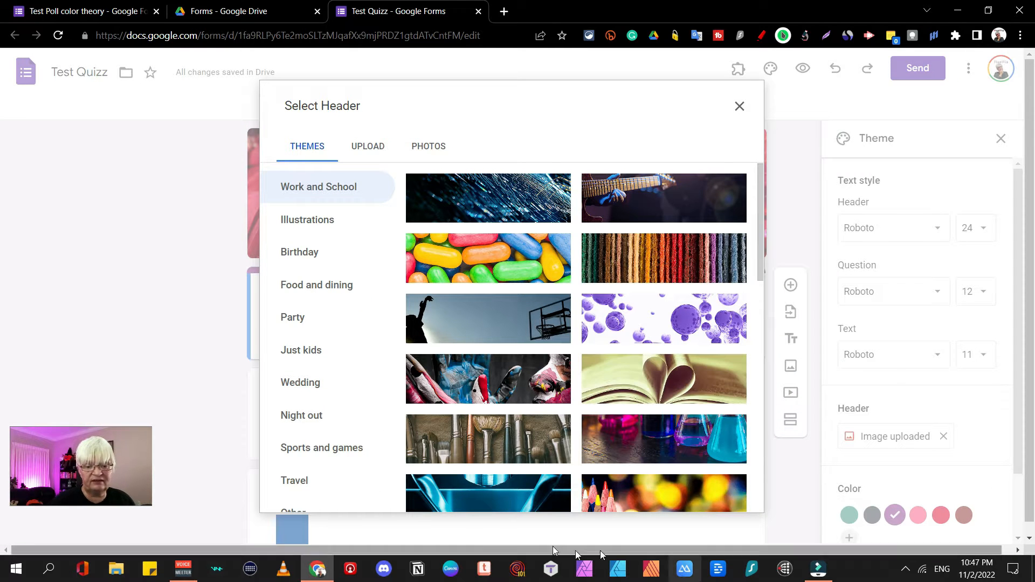
left_click(484, 443)
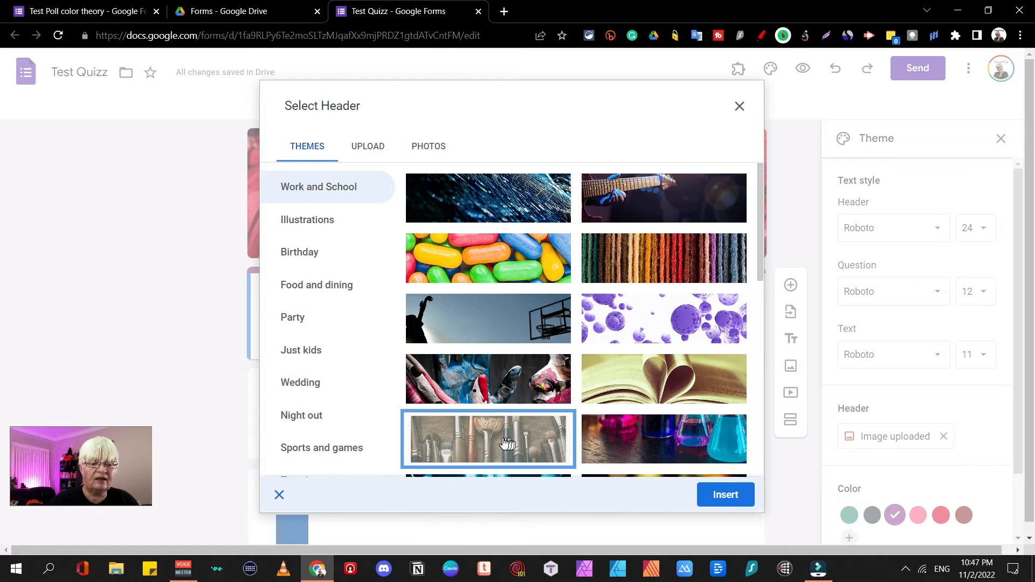
left_click(735, 497)
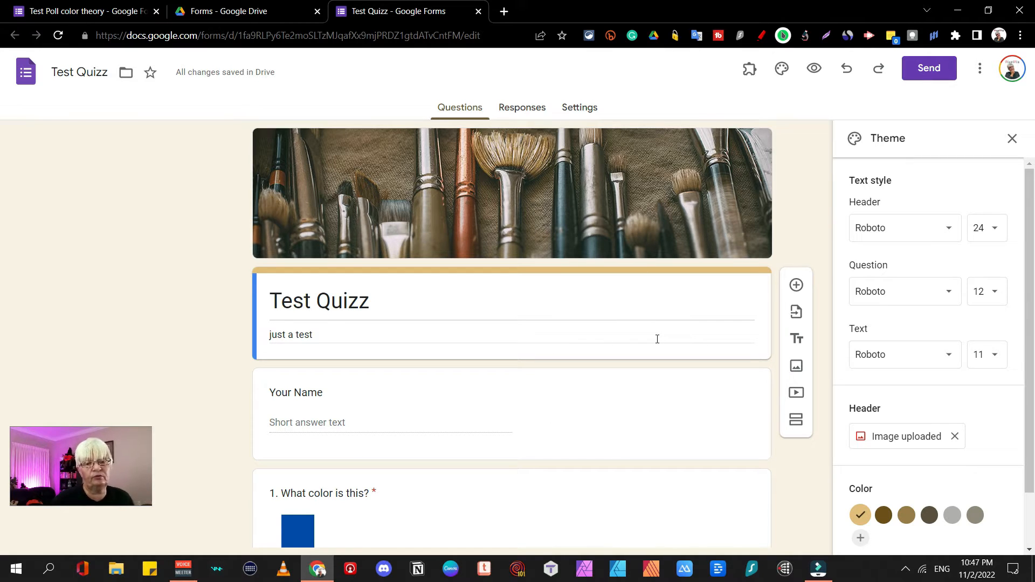
- Turn the form into a quiz in the form settings
left_click(592, 103)
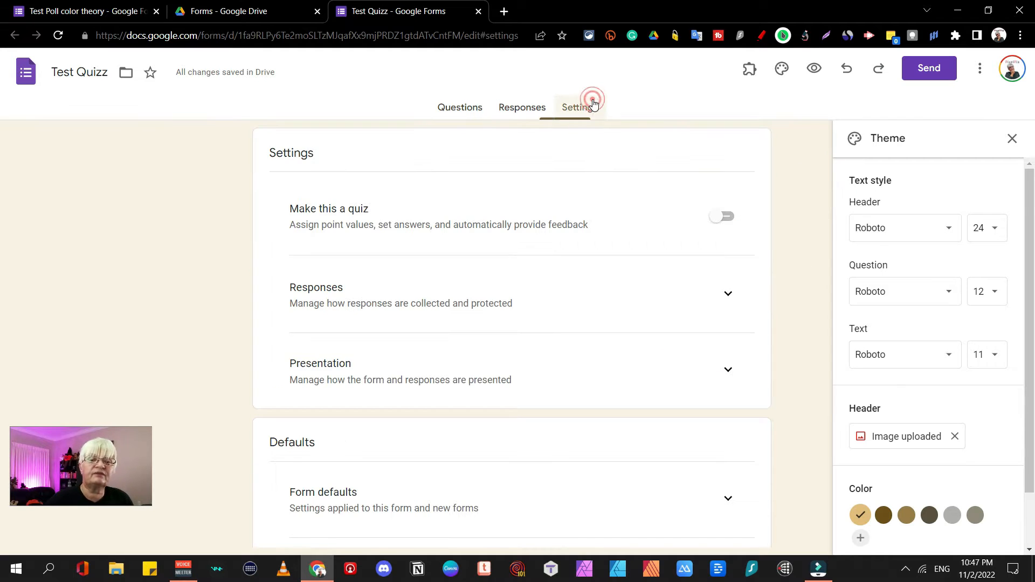
left_click(727, 218)
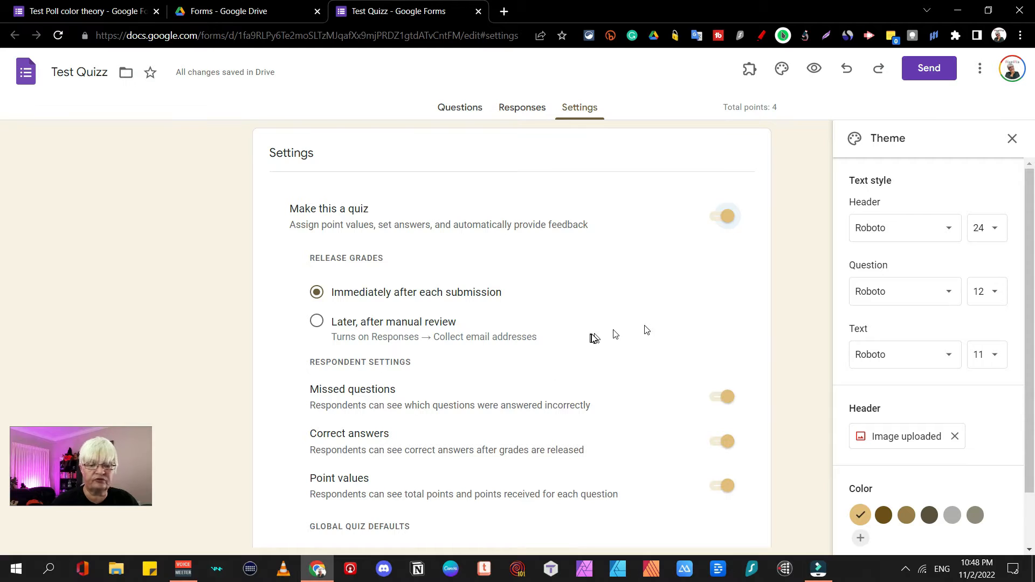
- Review the quiz settings for grade release, respondent visibility, default points, response collection and presentation
scroll(592, 335, "down", 2)
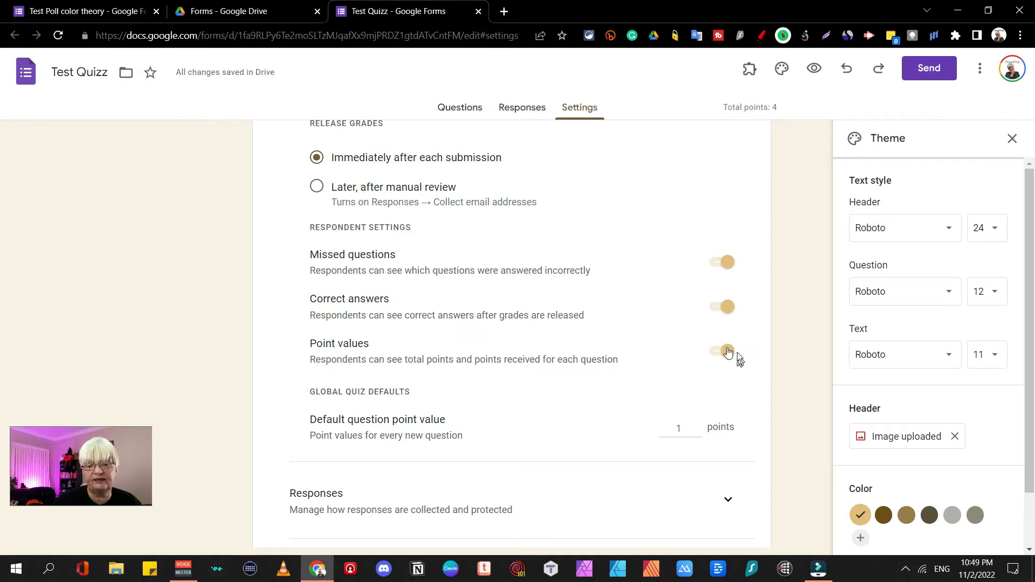
scroll(505, 299, "down", 3)
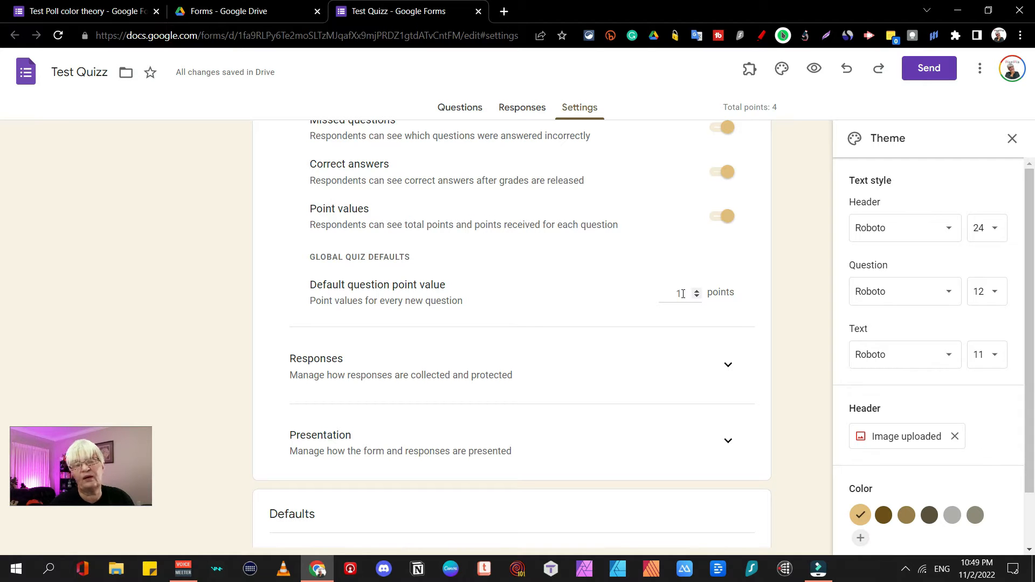
left_click(563, 344)
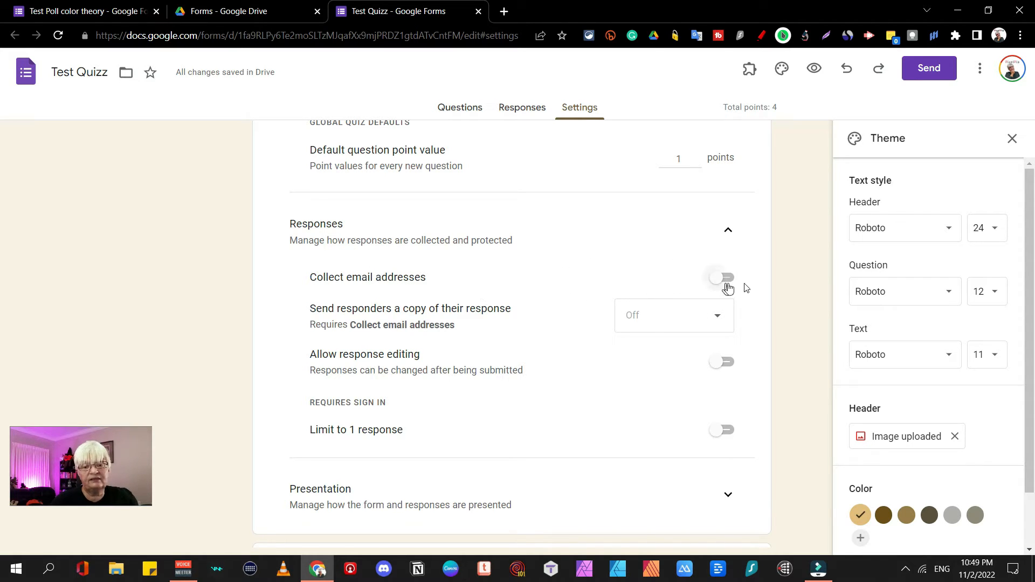
scroll(568, 291, "up", 6)
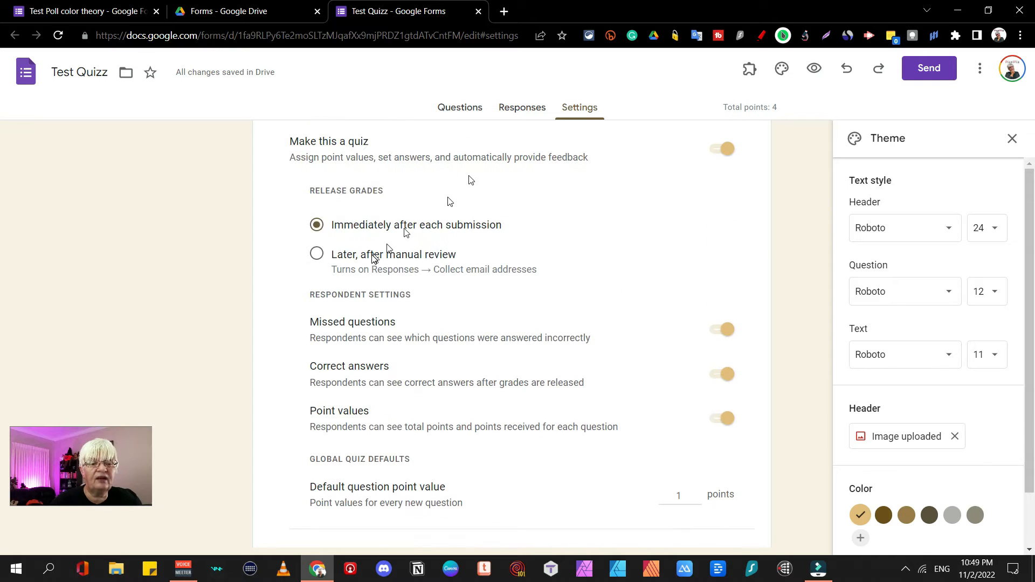
scroll(539, 300, "down", 7)
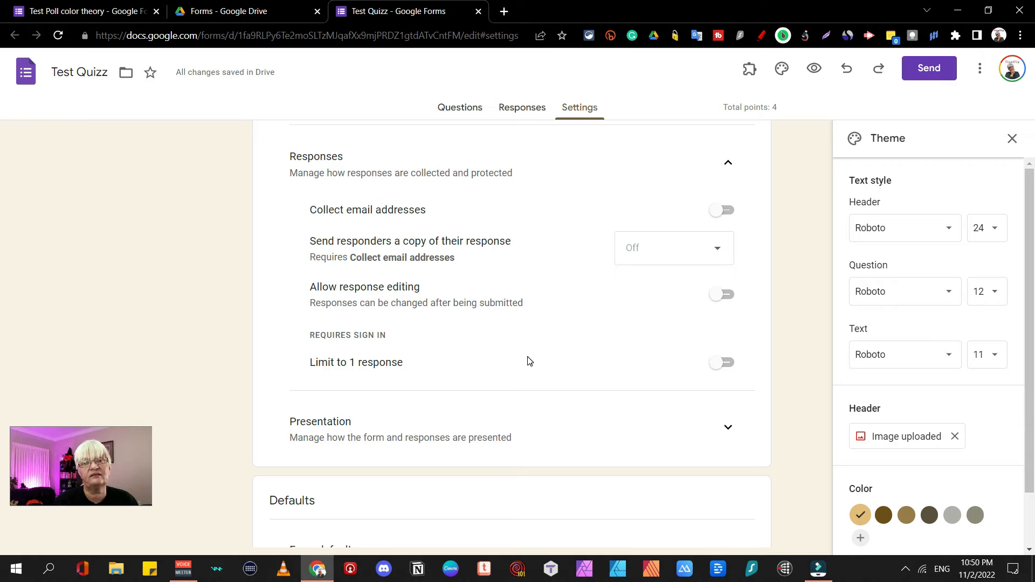
left_click(728, 427)
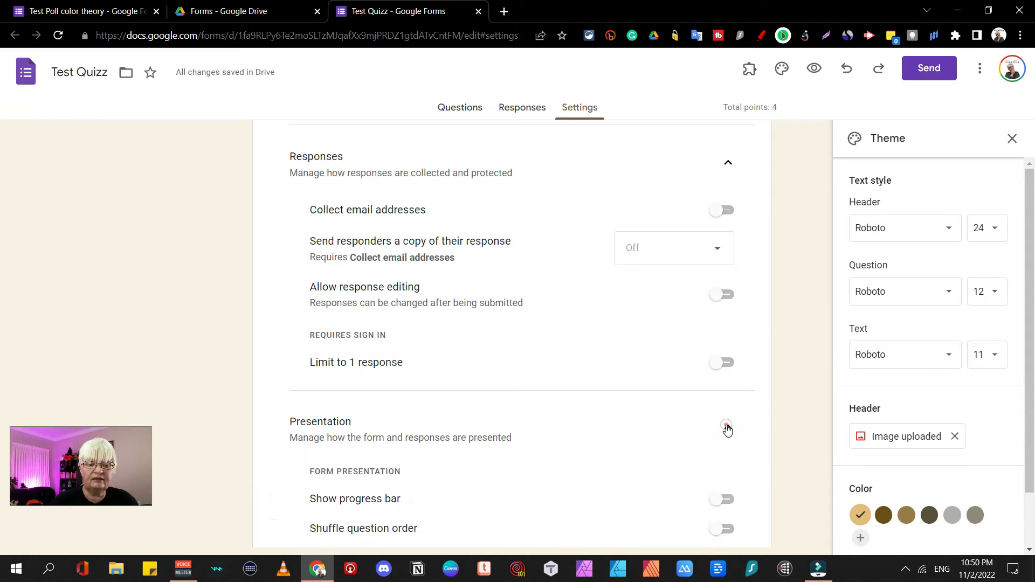
scroll(609, 343, "down", 3)
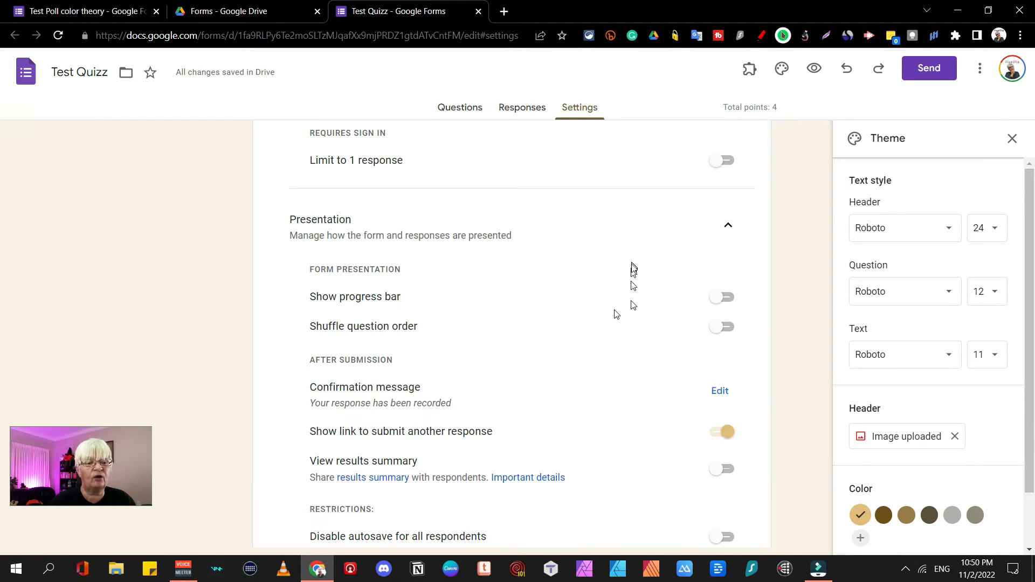
scroll(589, 280, "down", 4)
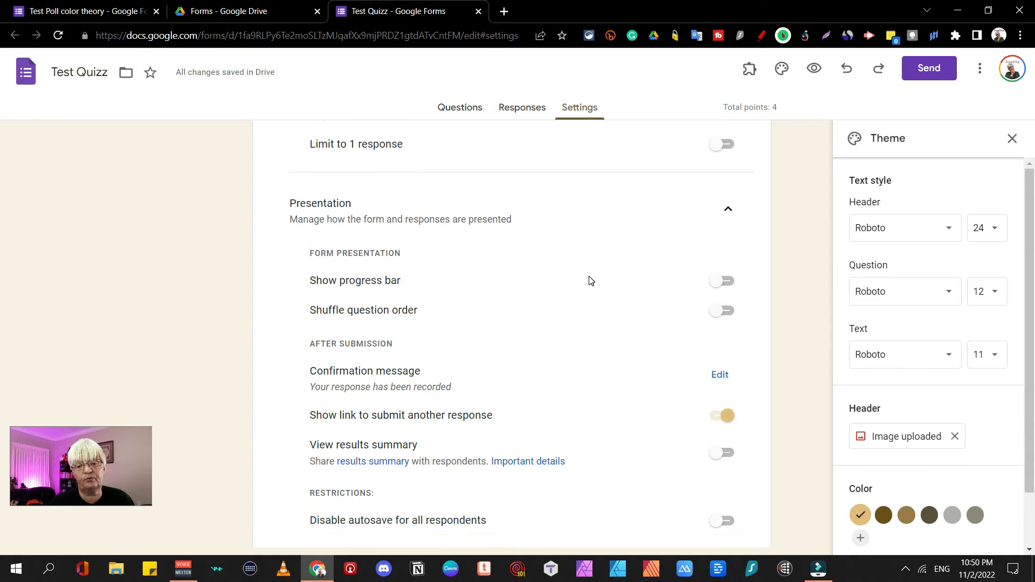
- Make the "Your Name" question required
left_click(471, 109)
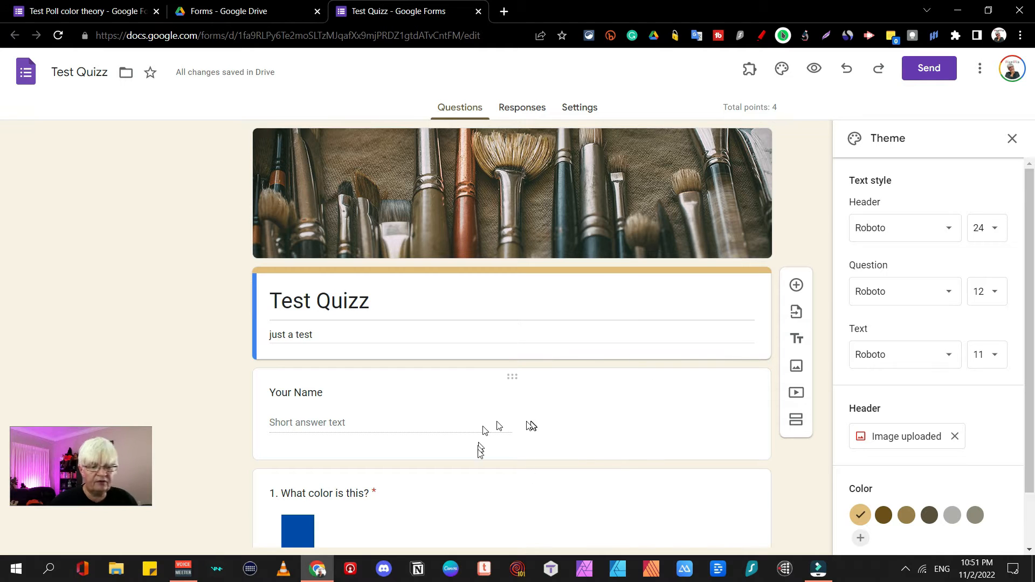
left_click(577, 404)
scroll(550, 407, "down", 3)
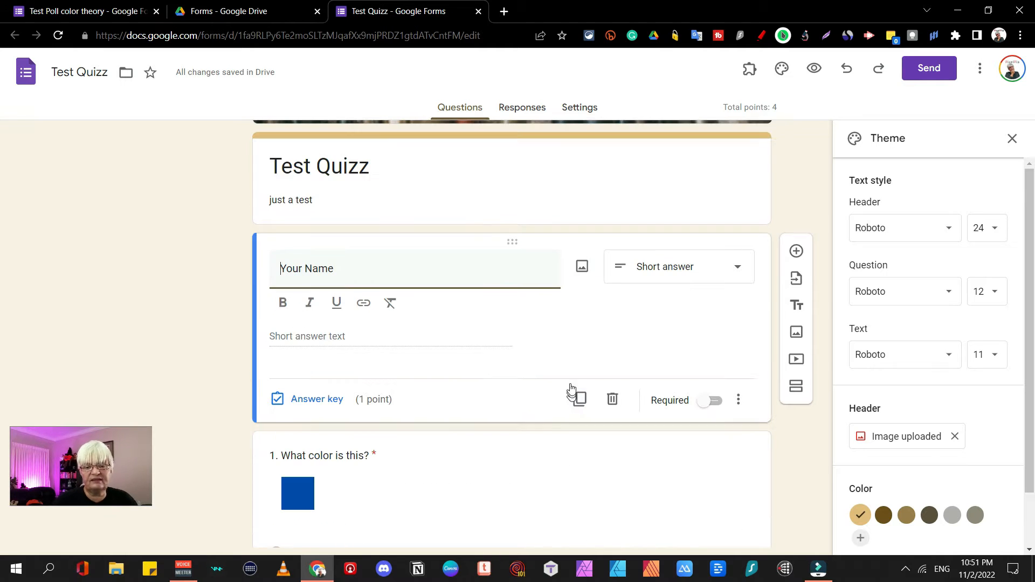
left_click(711, 401)
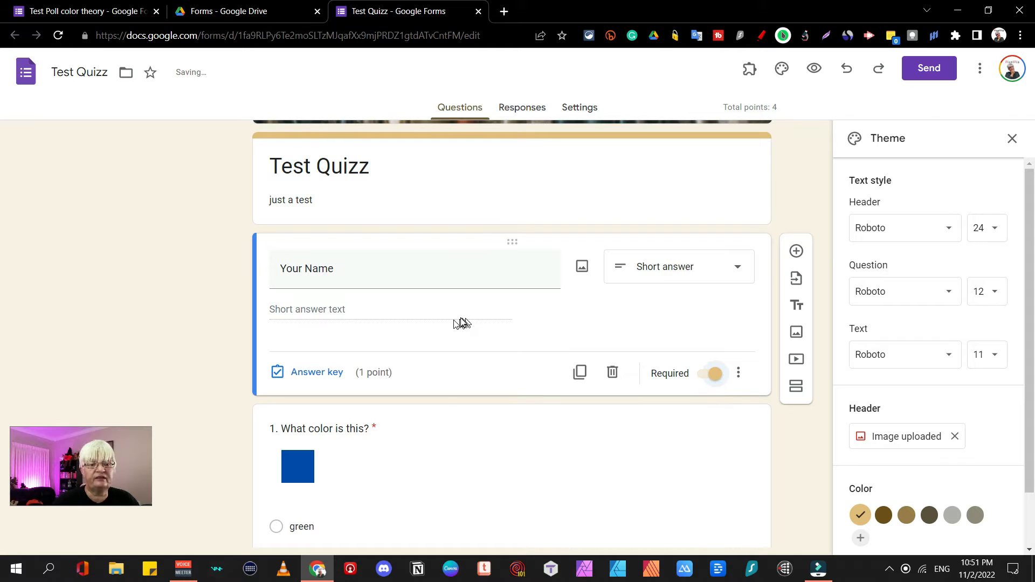
- Set "blue" as the correct answer in the answer key of the question "1. What color is this?"
left_click(572, 412)
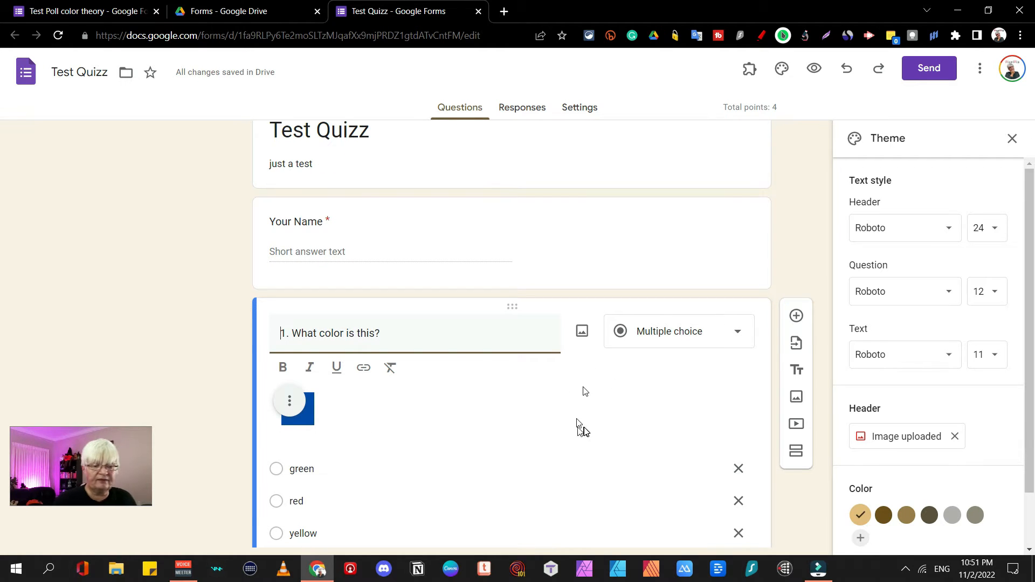
scroll(582, 428, "down", 4)
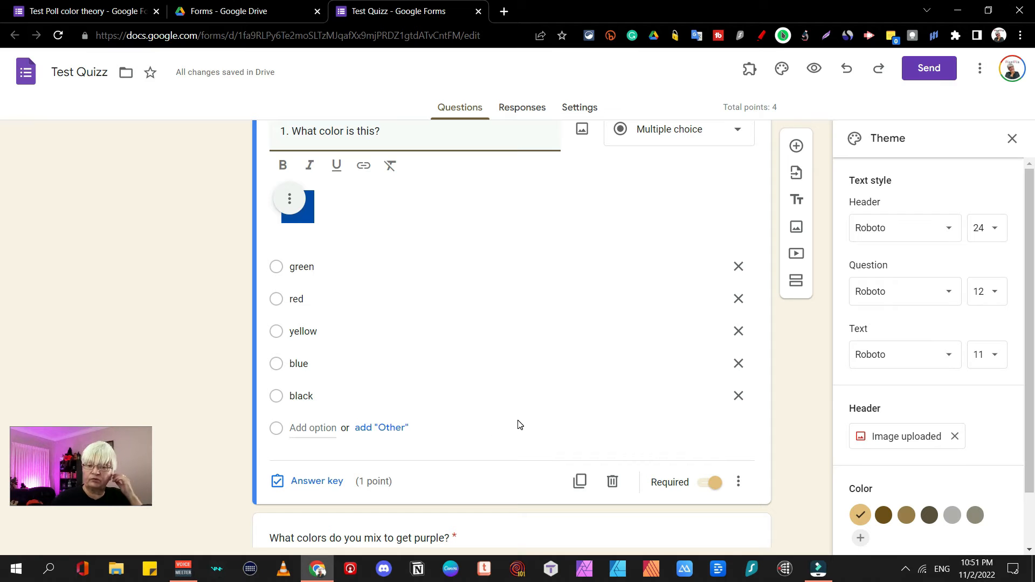
left_click(317, 480)
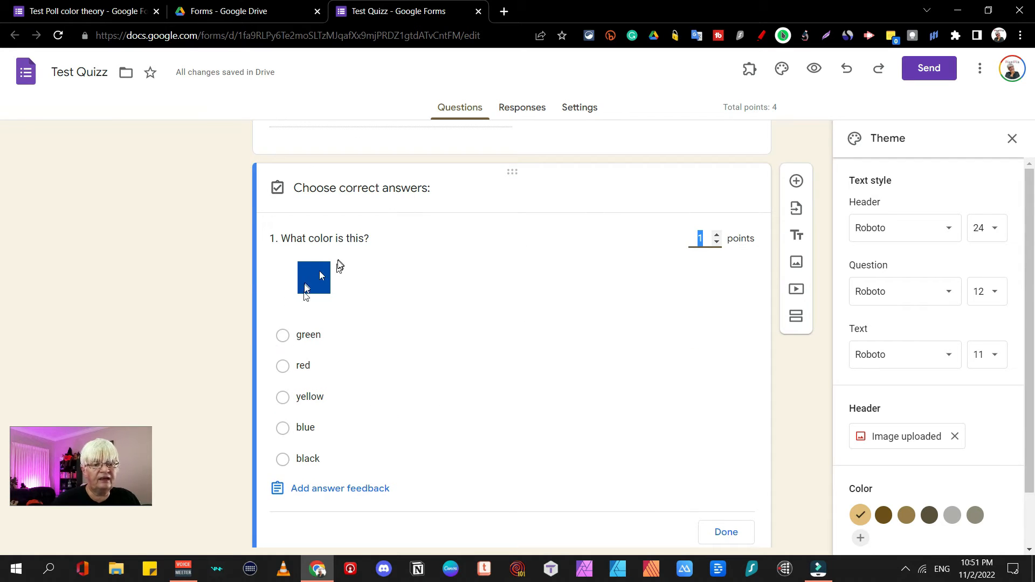
left_click(282, 428)
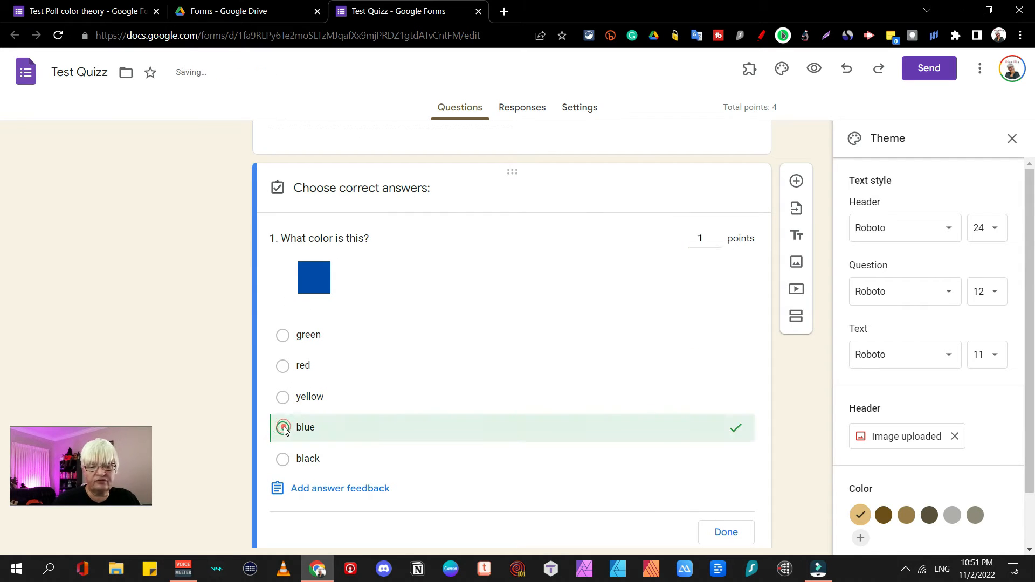
left_click(724, 534)
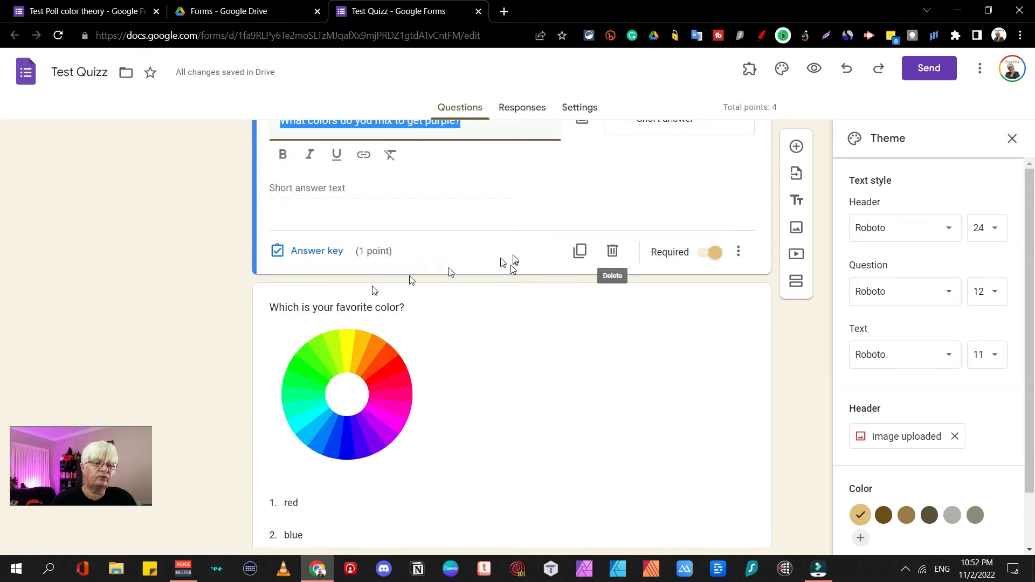
- Add "blue and red" and "red and blue" as correct answers to the question "What colors do you mix to get purple?"
scroll(322, 329, "up", 3)
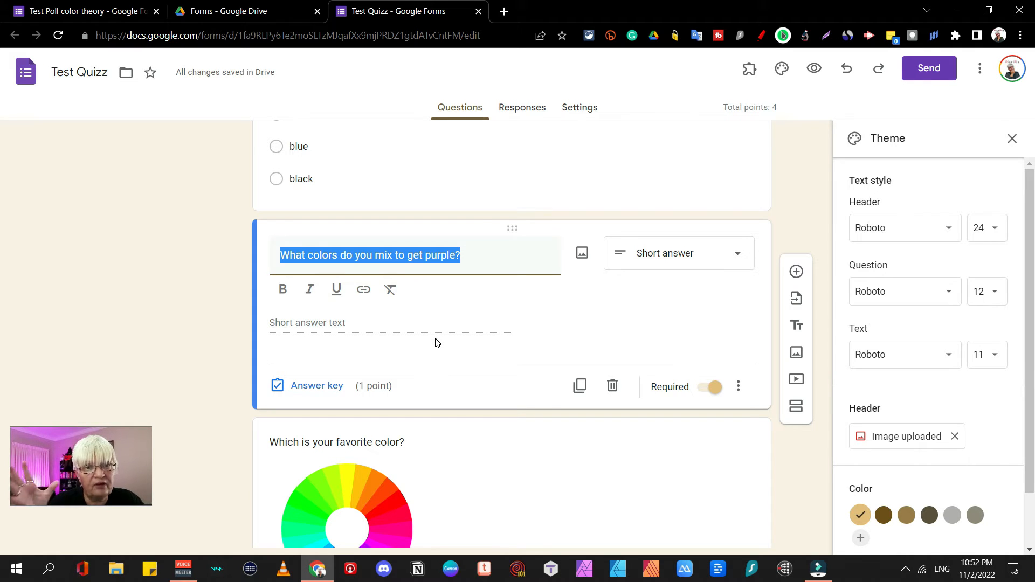
left_click(315, 387)
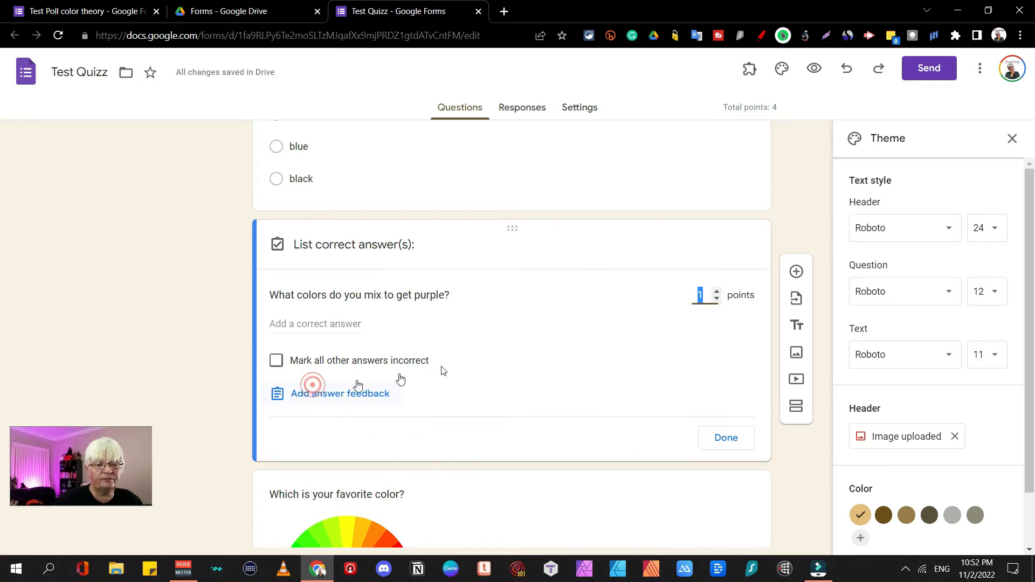
left_click(279, 318)
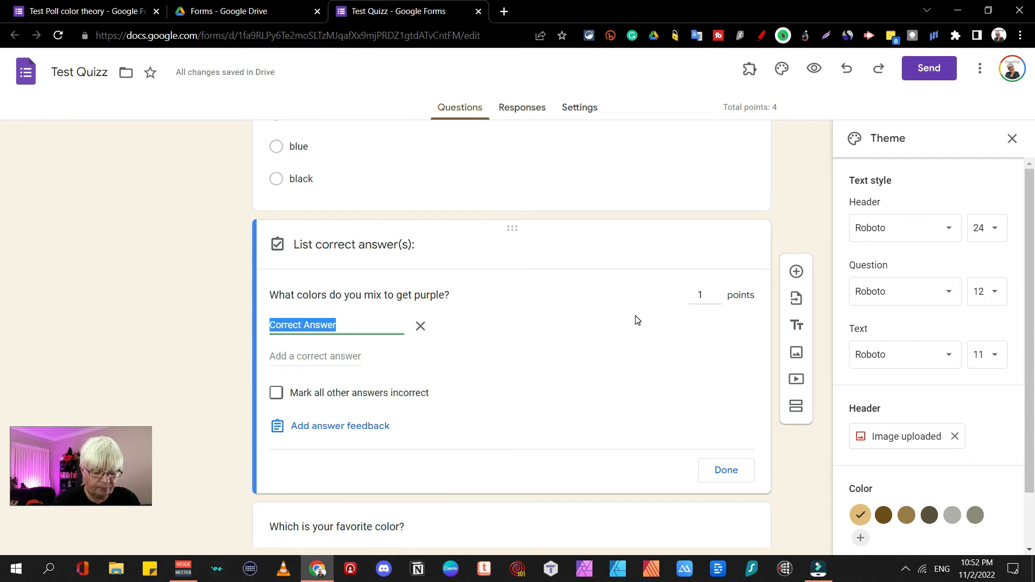
type("blue and ")
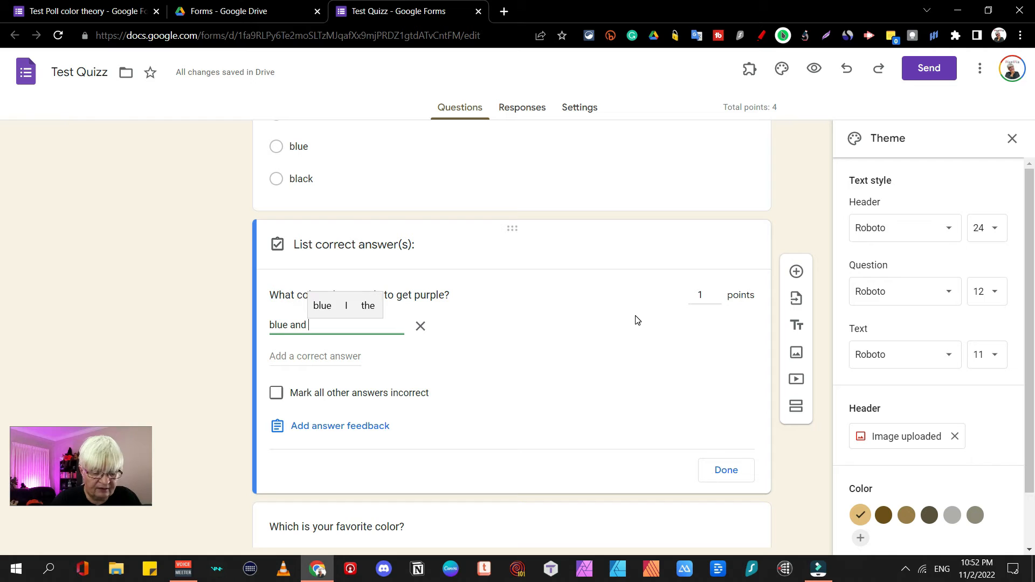
type("red")
key("Return")
type("red a")
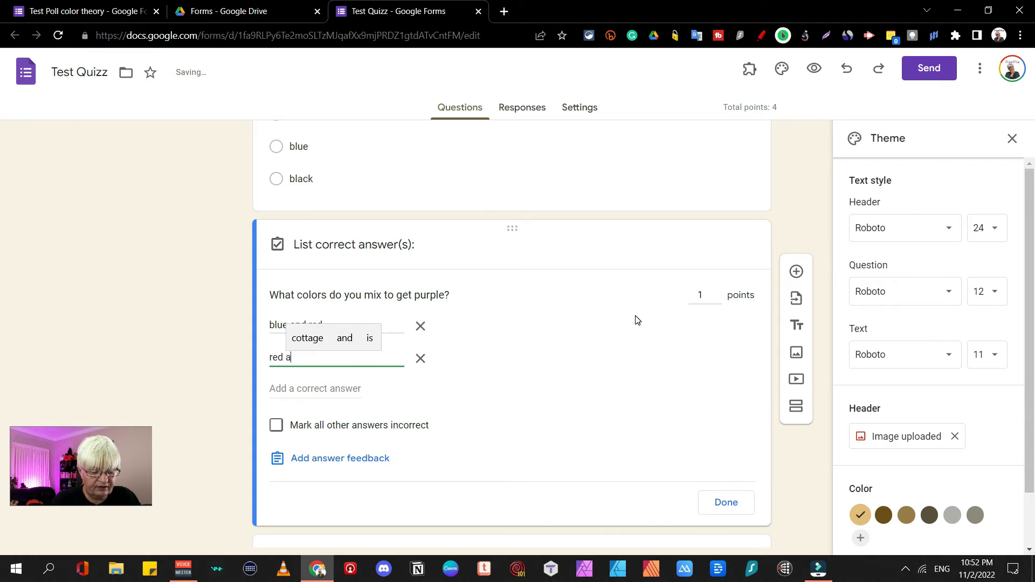
type("nd blue")
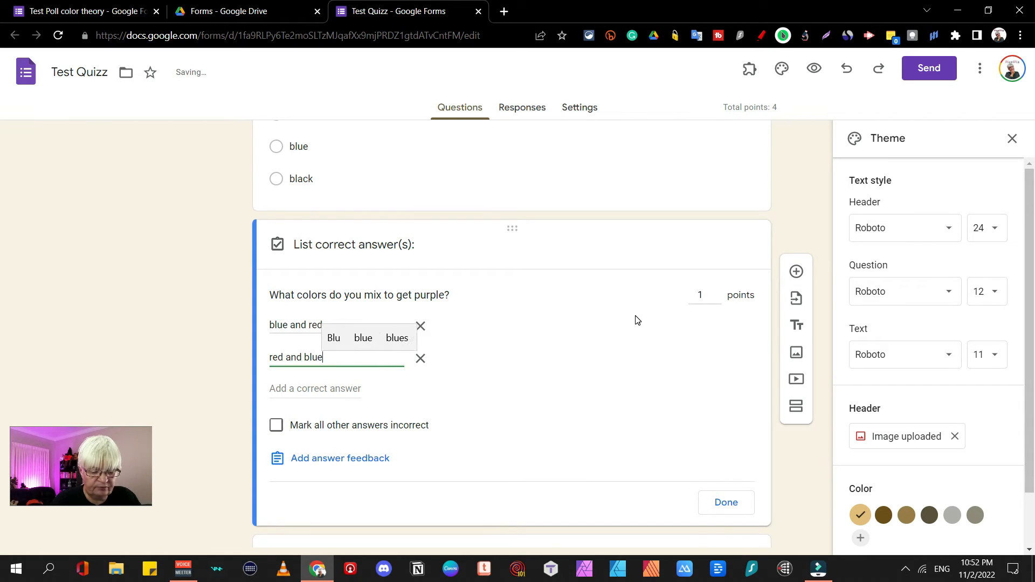
key("Return")
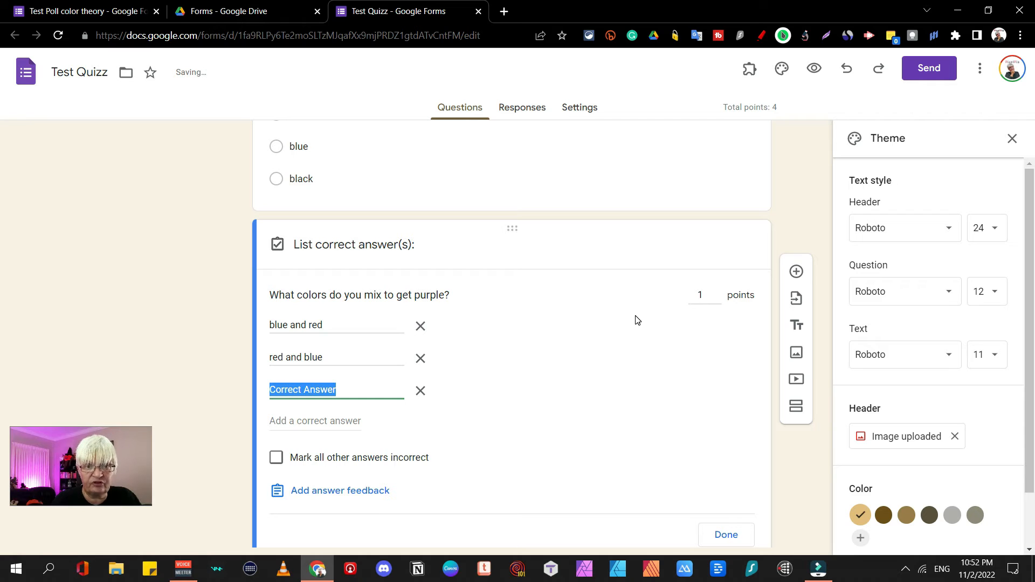
- Add the correct answers "red blue", "blue red", "red/blue" and "blue/red" to the purple mixing question's answer key
type("red")
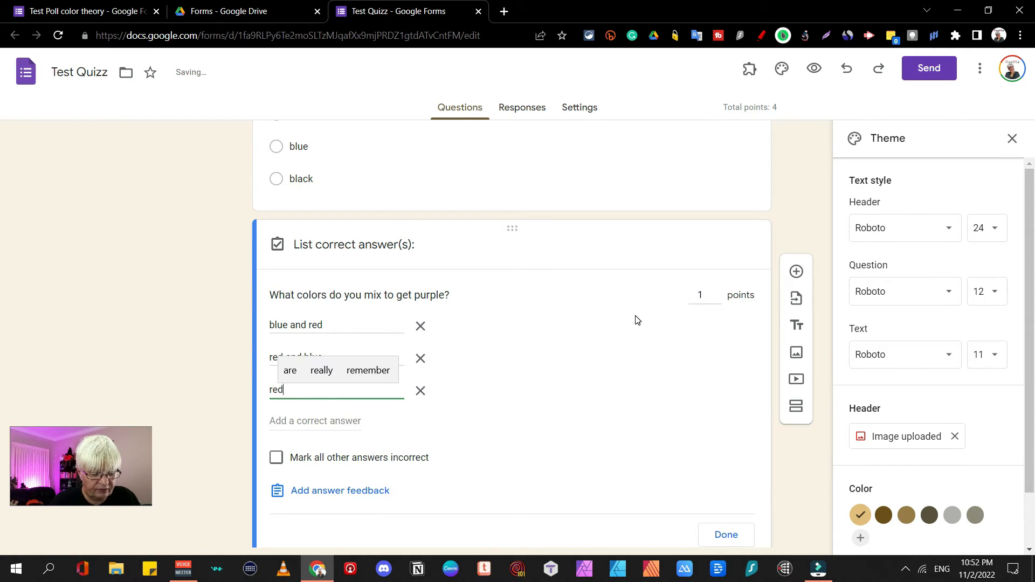
type(" blue")
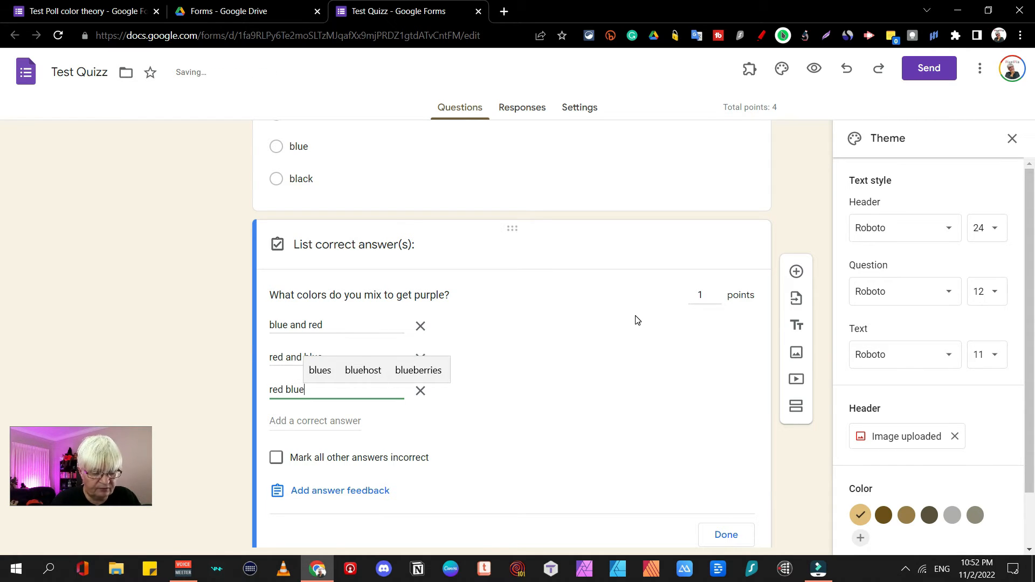
key("Return")
type("blue re")
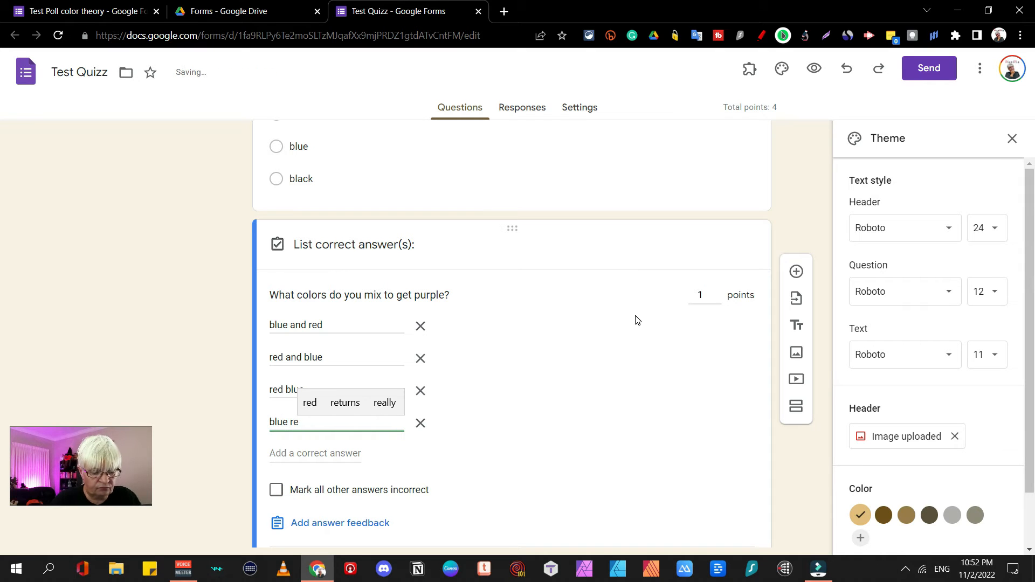
type("d")
key("Return")
type("red/")
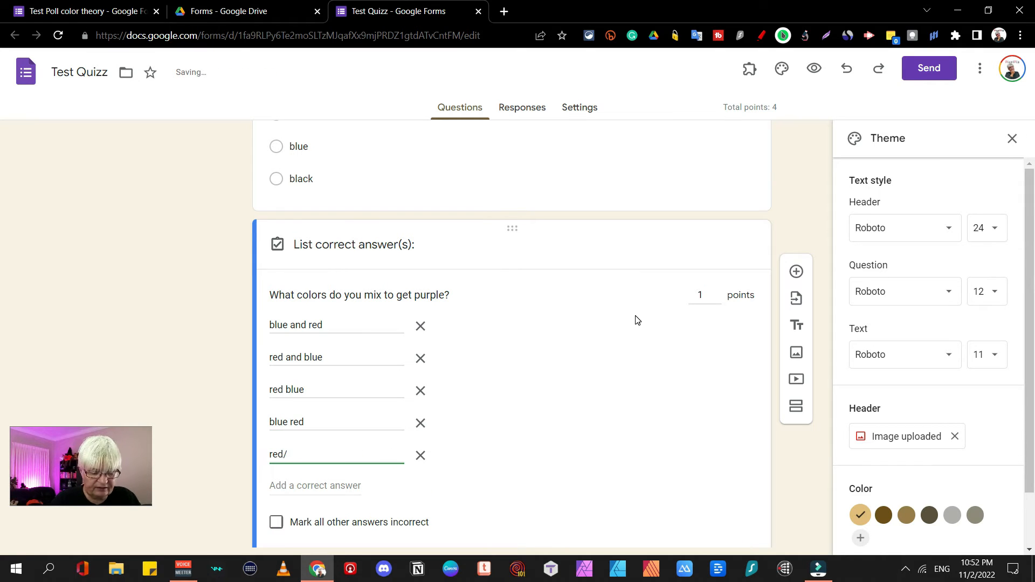
type("blue")
key("Return")
type("blue")
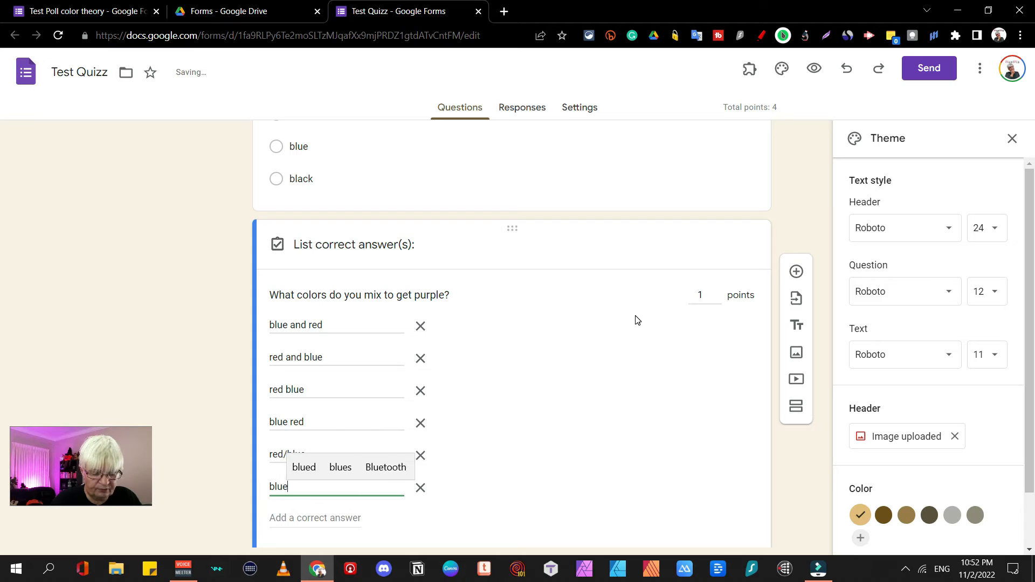
type("/red")
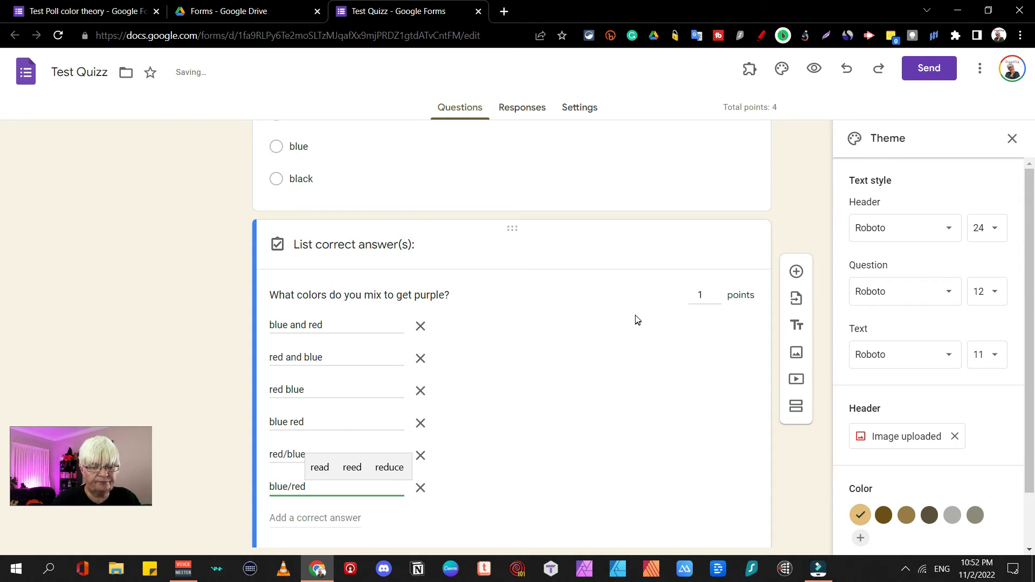
- Mark all other answers incorrect for the purple mixing question and finish its answer key
scroll(637, 320, "down", 2)
left_click(277, 420)
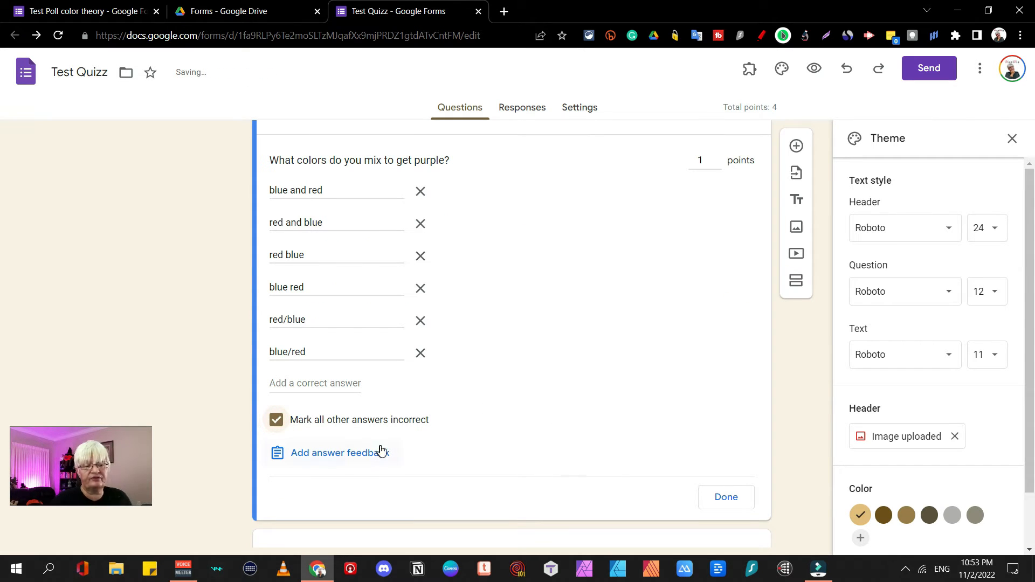
left_click(726, 497)
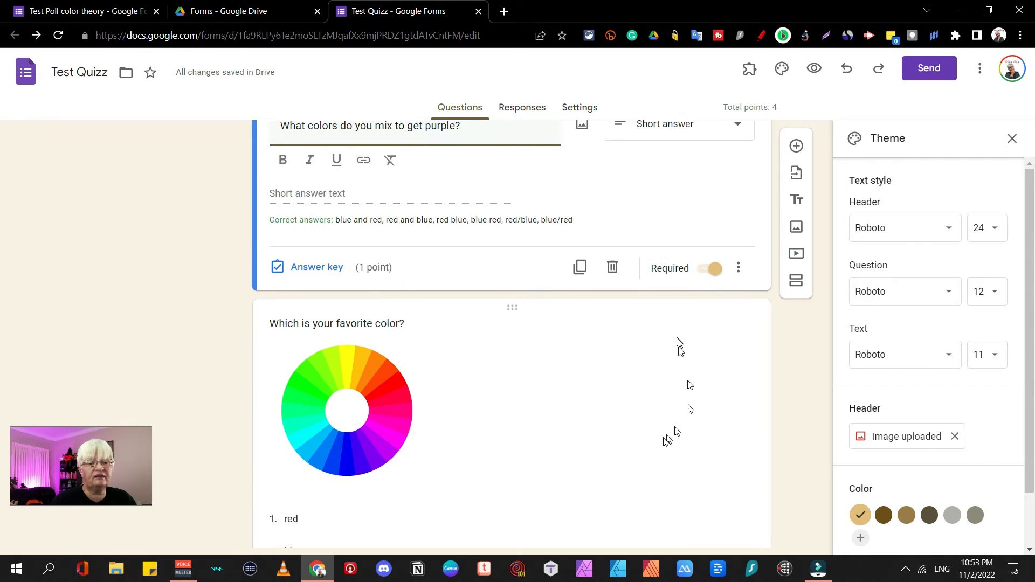
- Set the points for the question "Which is your favorite color?" to 0 in its answer key
scroll(538, 291, "down", 5)
scroll(538, 291, "up", 6)
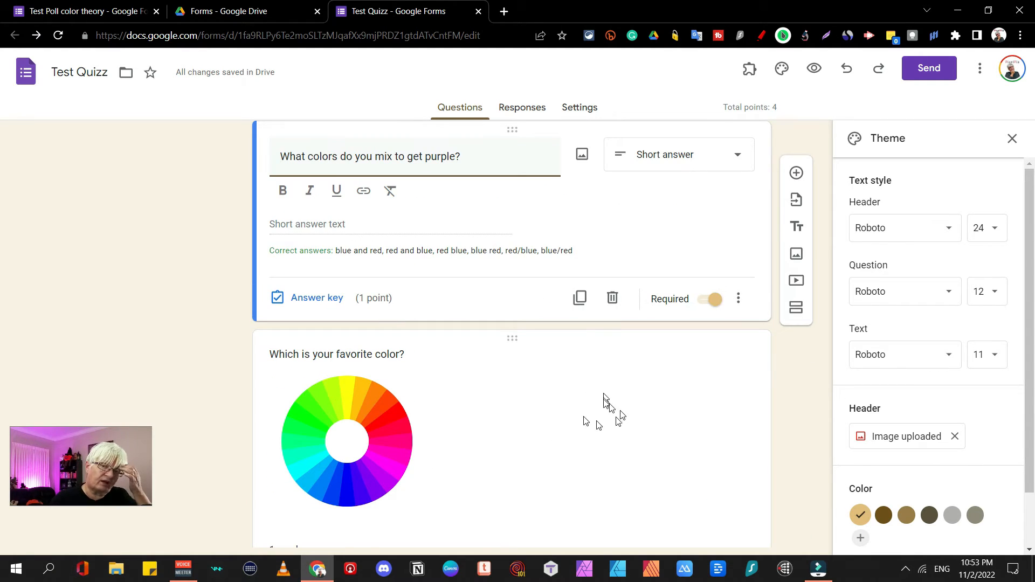
scroll(540, 382, "down", 5)
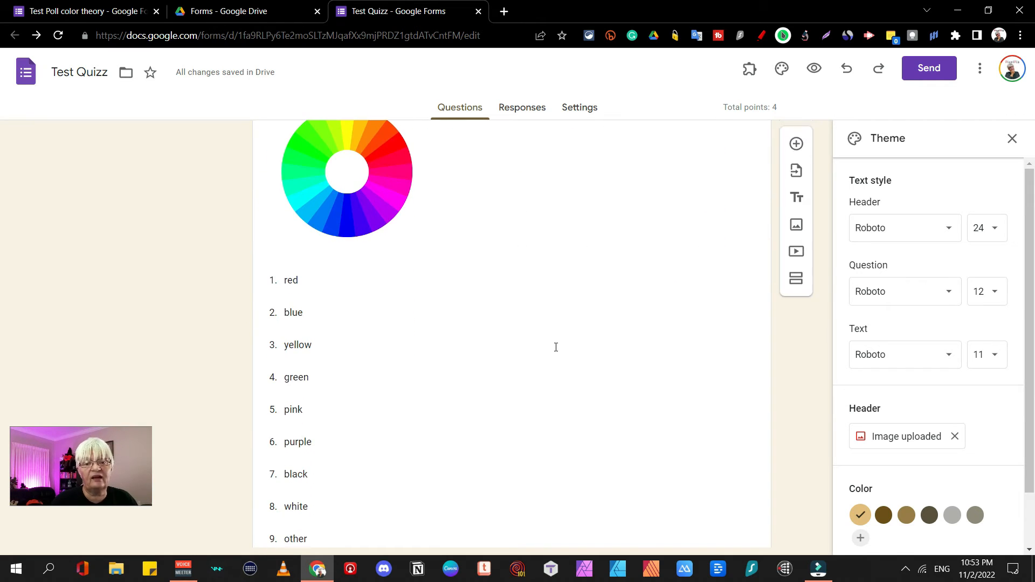
left_click(506, 413)
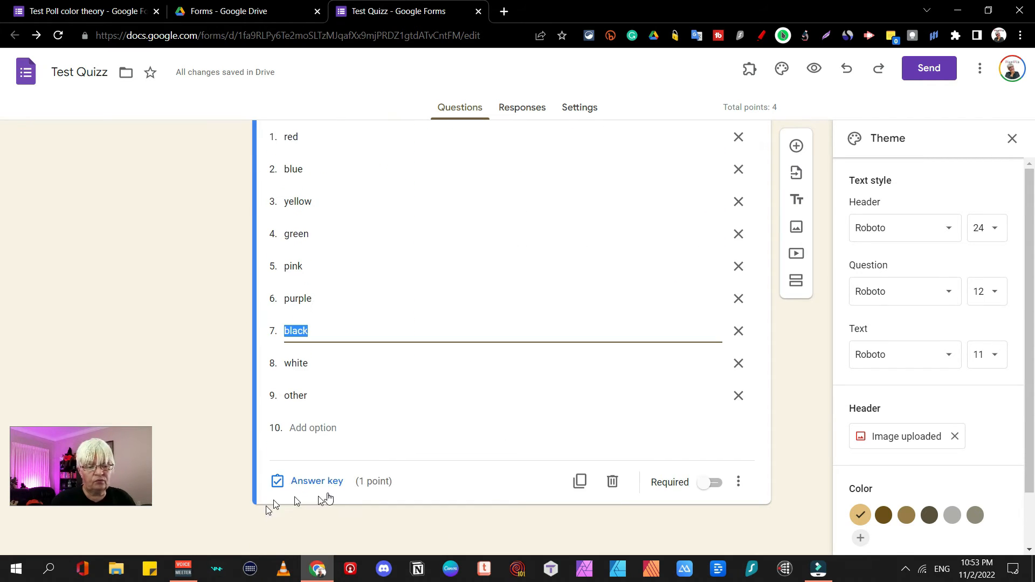
left_click(327, 485)
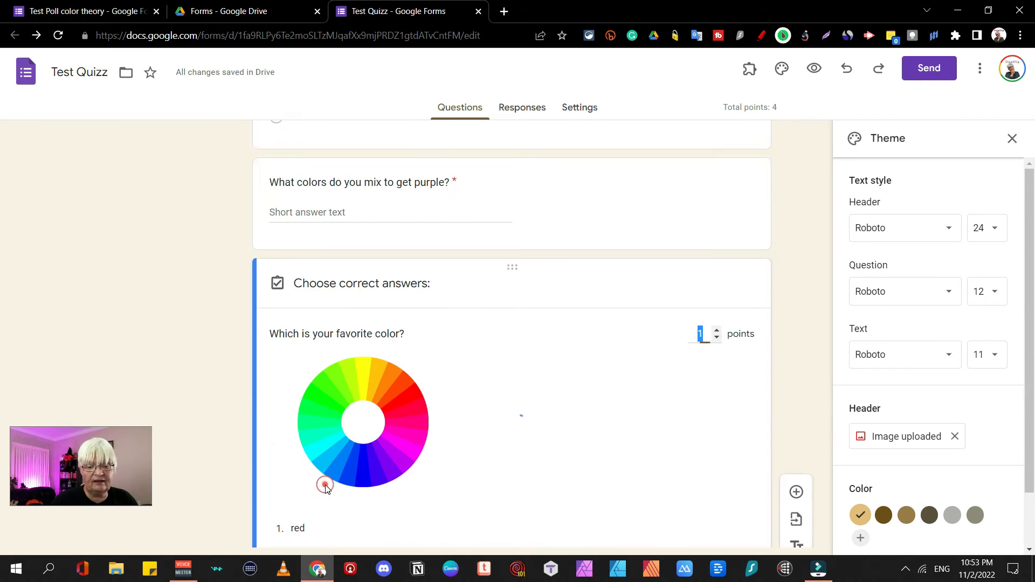
left_click(717, 338)
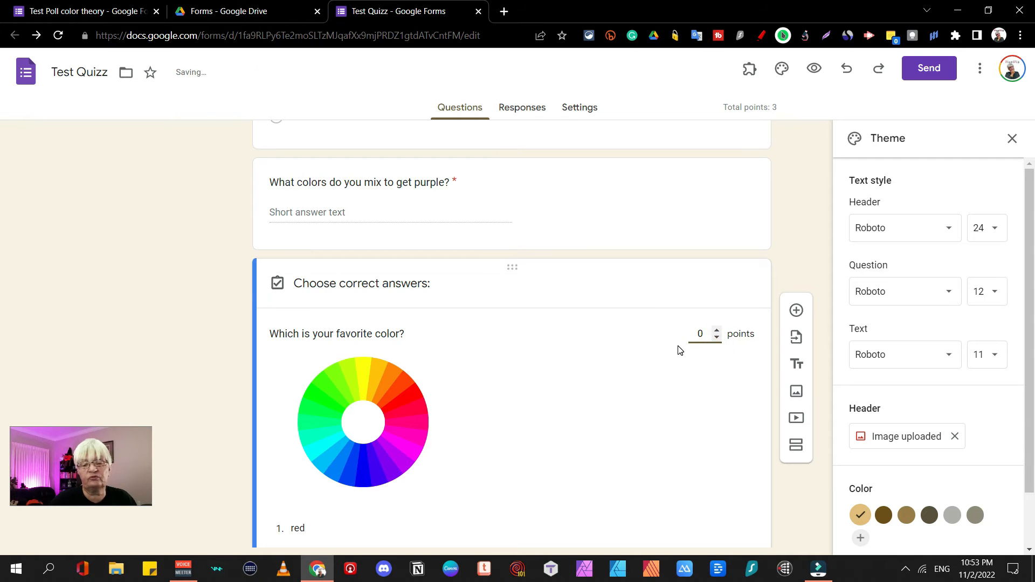
- Set the points for the question "What colors do you mix to get purple?" to 2 and finish its answer key
scroll(679, 349, "up", 2)
left_click(644, 343)
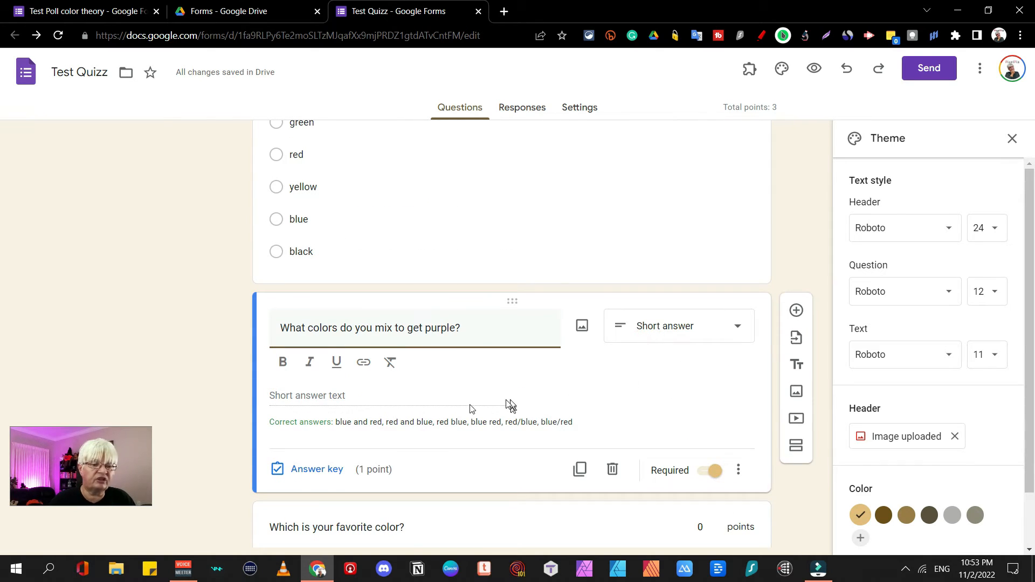
left_click(317, 469)
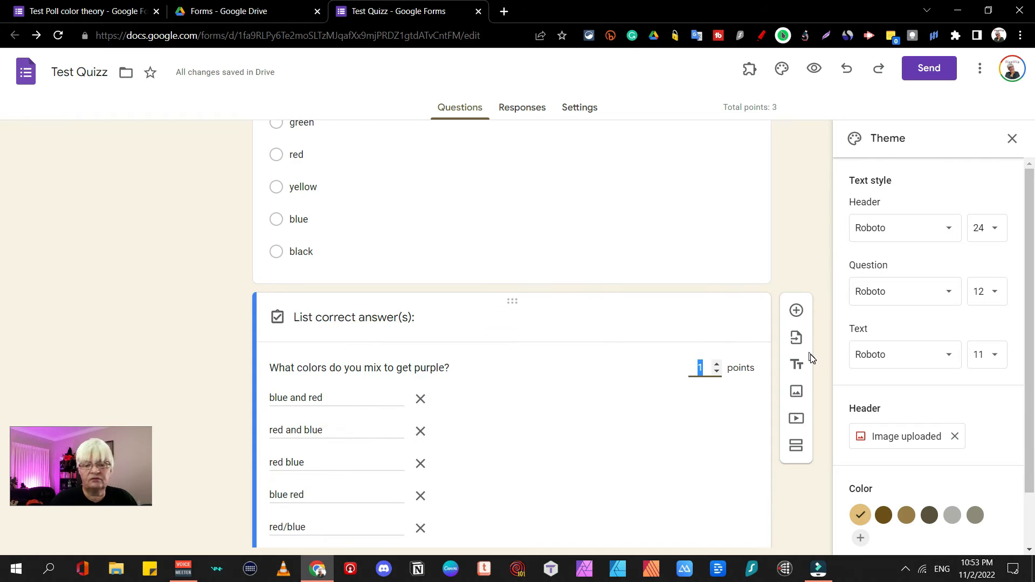
left_click(716, 358)
scroll(596, 415, "down", 3)
scroll(599, 411, "down", 1)
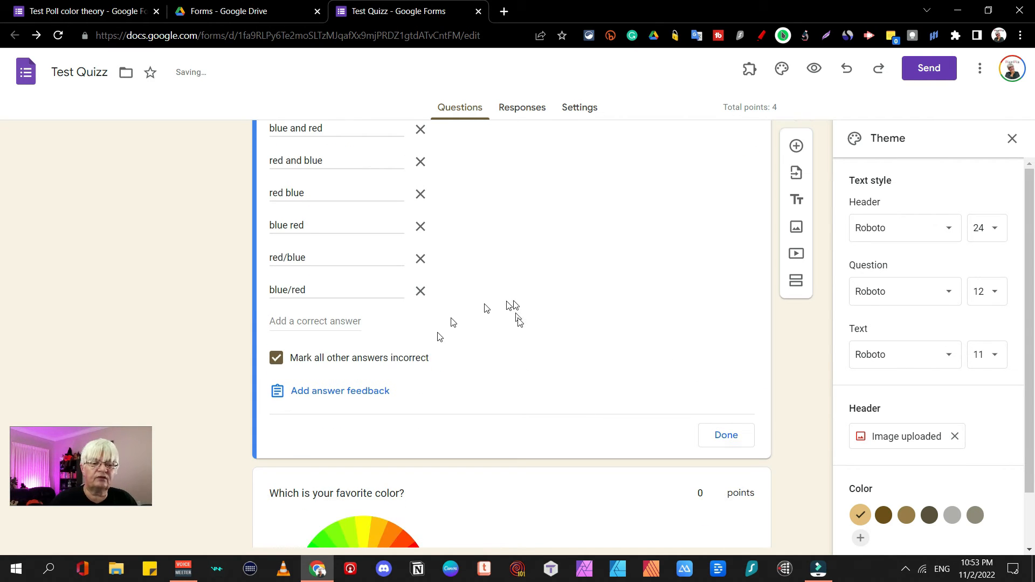
left_click(734, 430)
- Return to the question "Which is your favorite color?" and close its answer key
scroll(531, 442, "down", 4)
left_click(567, 363)
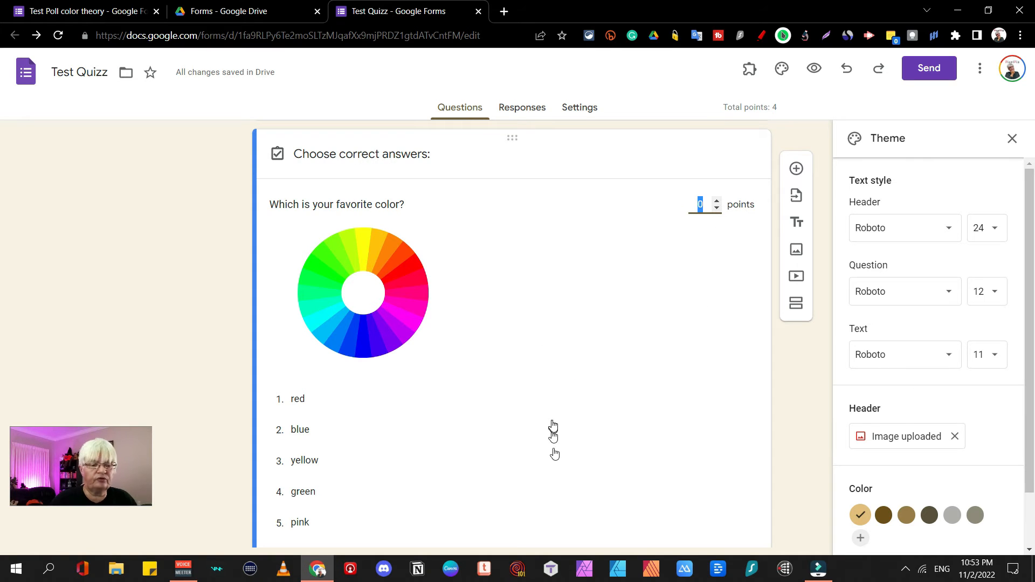
scroll(554, 437, "down", 5)
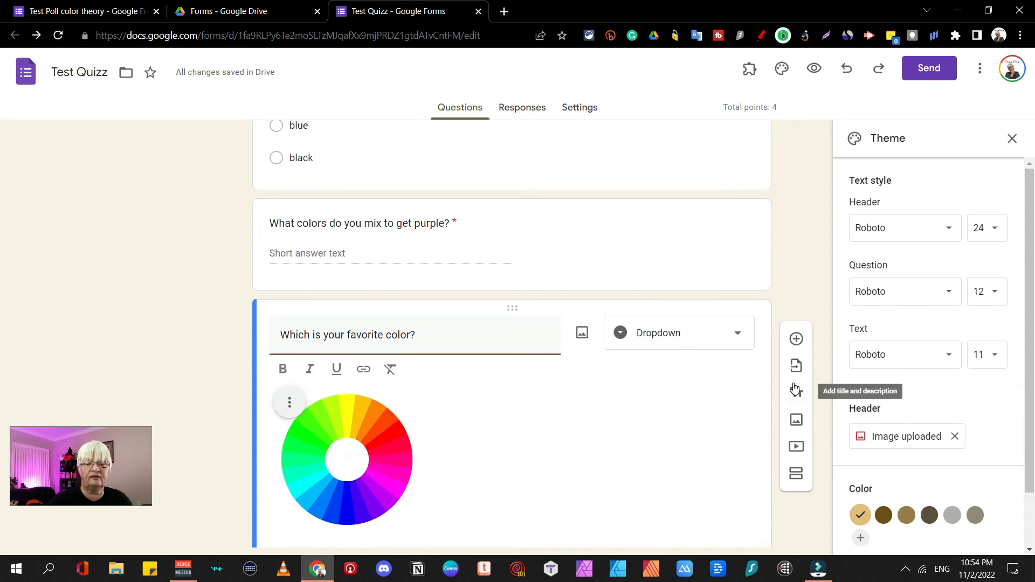
- Open the quiz preview and enter the respondent's name in the "Your Name" question
scroll(796, 389, "up", 15)
left_click(813, 70)
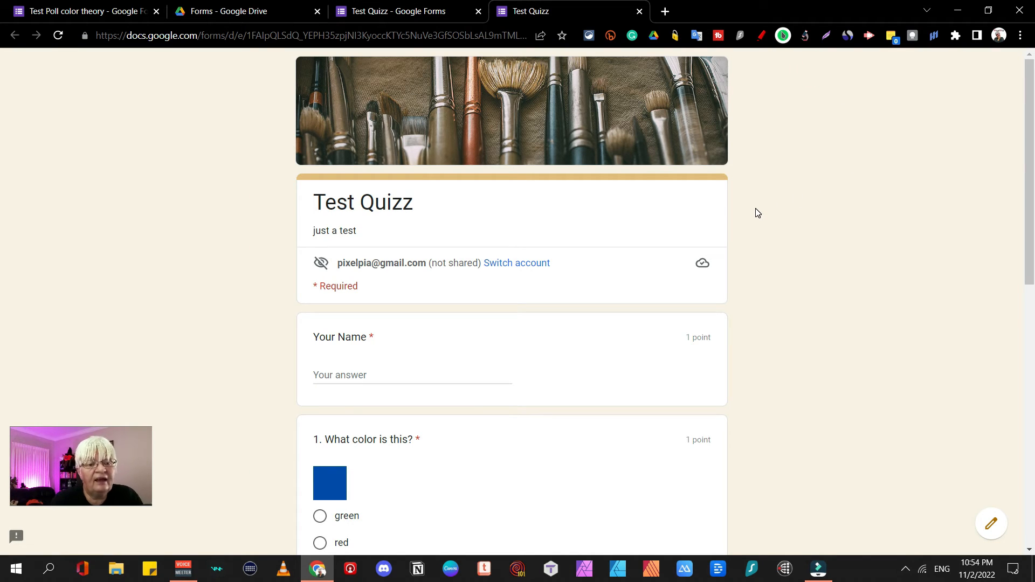
left_click(372, 378)
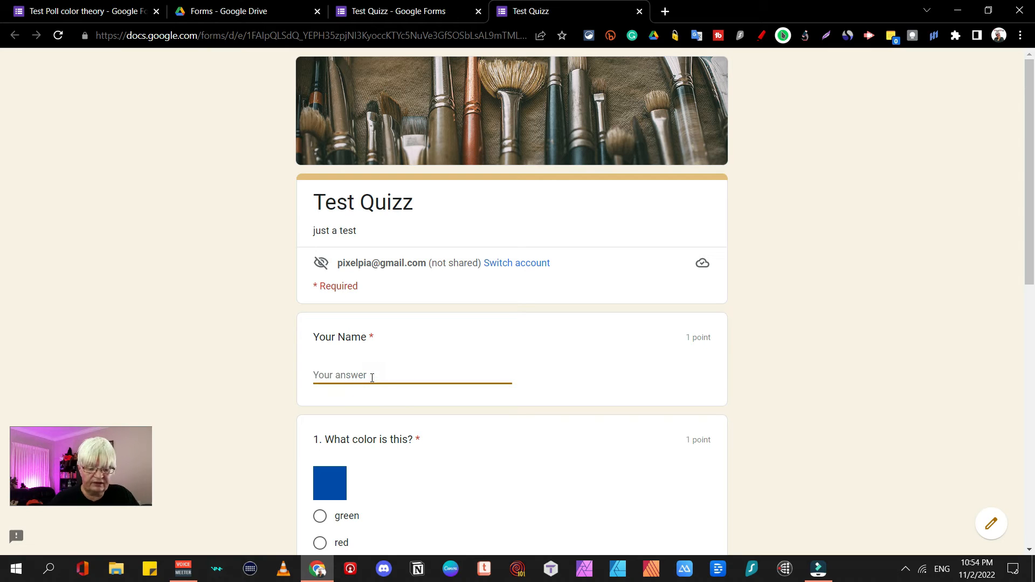
type("Pia")
scroll(372, 378, "down", 3)
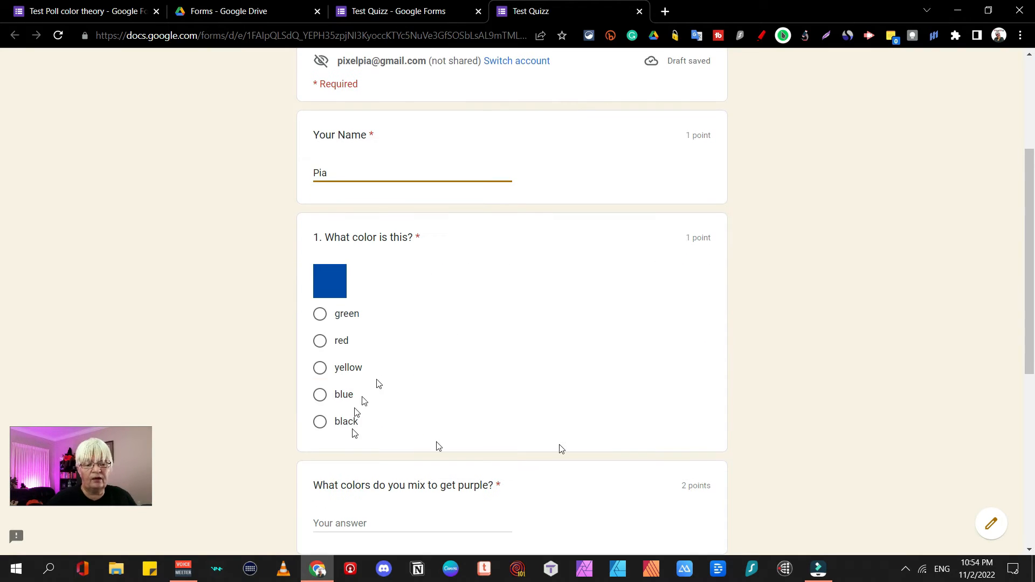
- Answer the first color question with "blue" and the purple mixing question with "red blue"
left_click(320, 394)
scroll(326, 384, "down", 4)
left_click(377, 252)
type("red blue")
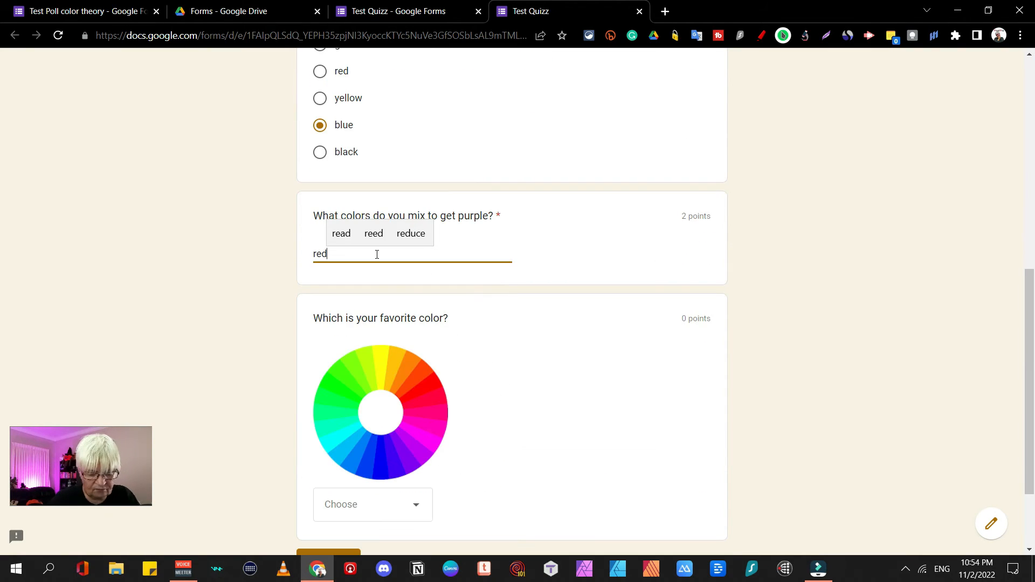
- Choose a favorite color from the dropdown question and submit the quiz response
left_click(369, 502)
left_click(335, 326)
left_click(335, 456)
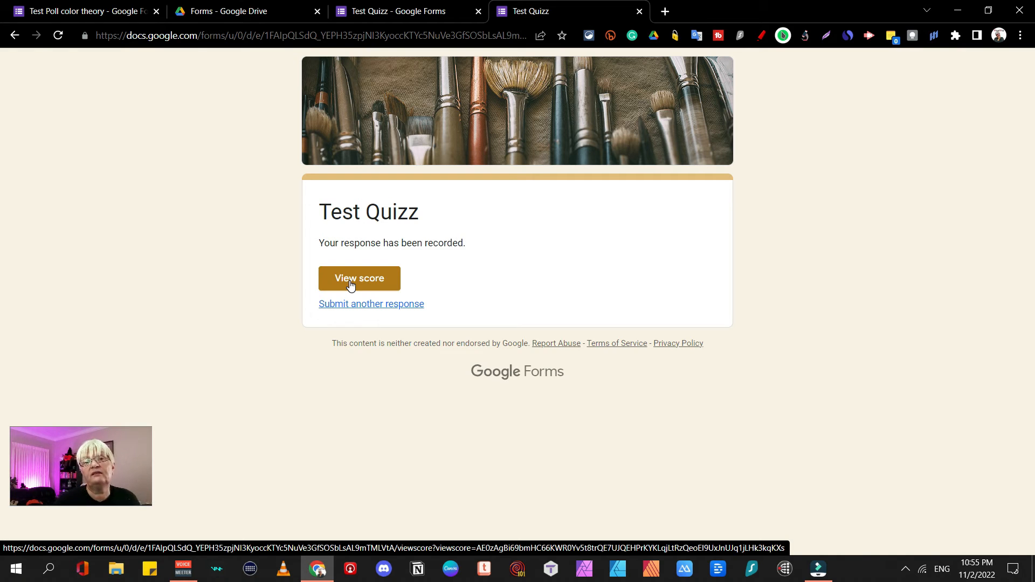
- View the score of the submitted response and check how each answer was graded
left_click(350, 284)
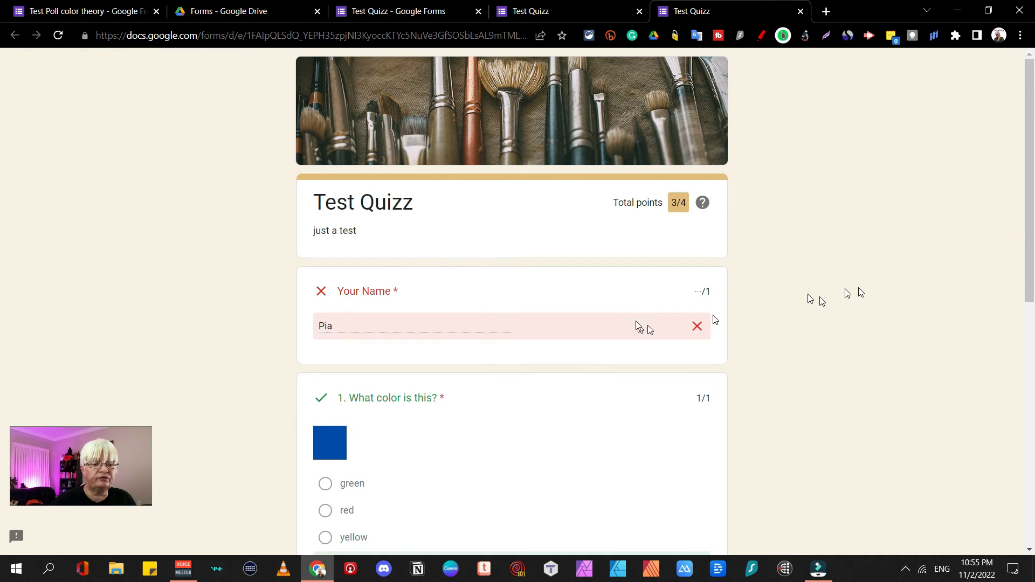
scroll(809, 320, "down", 3)
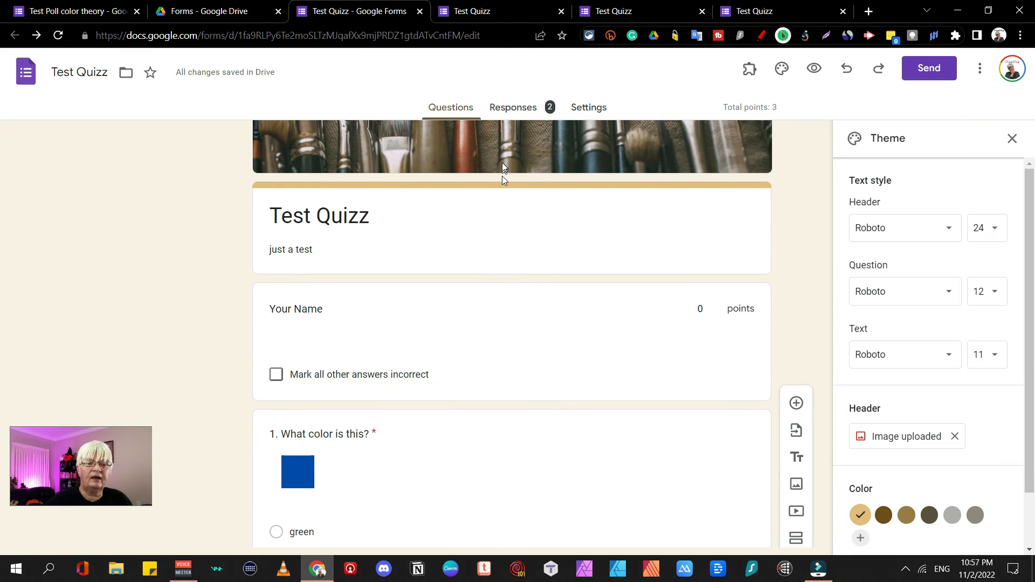
- Review the summary of the quiz responses and open the view of responses by question
left_click(518, 110)
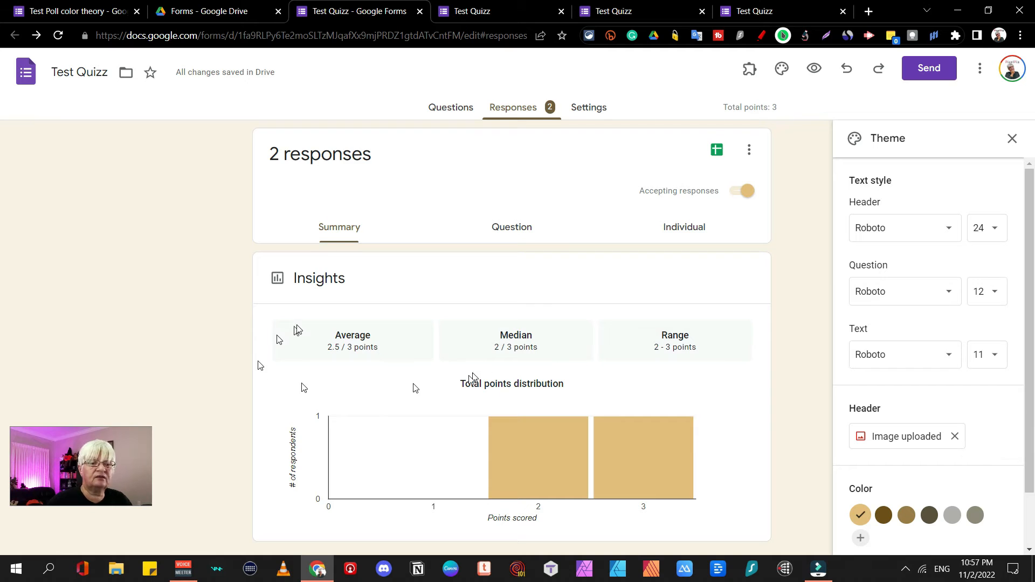
scroll(752, 252, "down", 4)
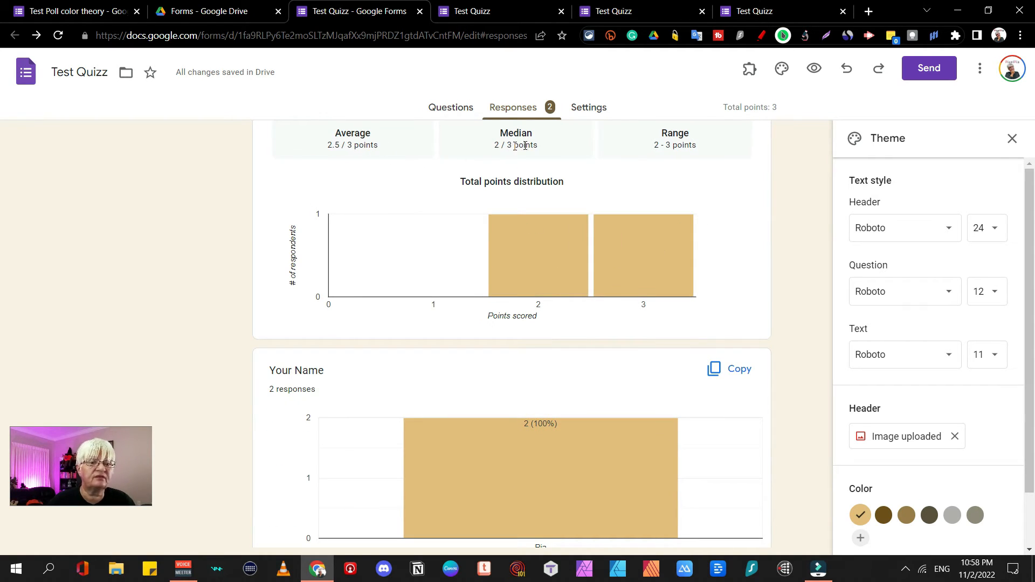
scroll(516, 145, "up", 4)
left_click(512, 227)
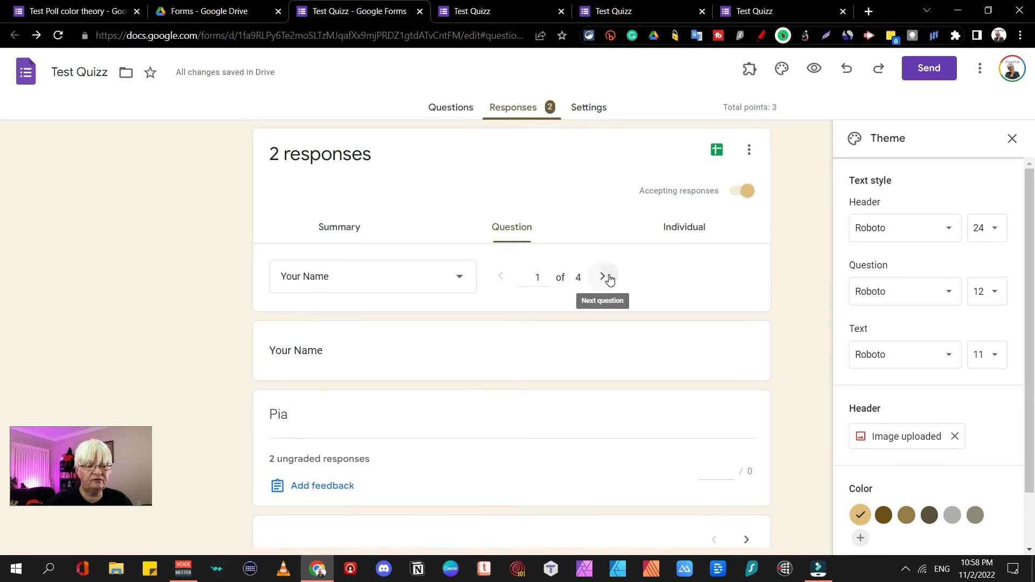
- Review the individual responses one by one and view the spreadsheet destination options for the responses without creating a spreadsheet
left_click(689, 227)
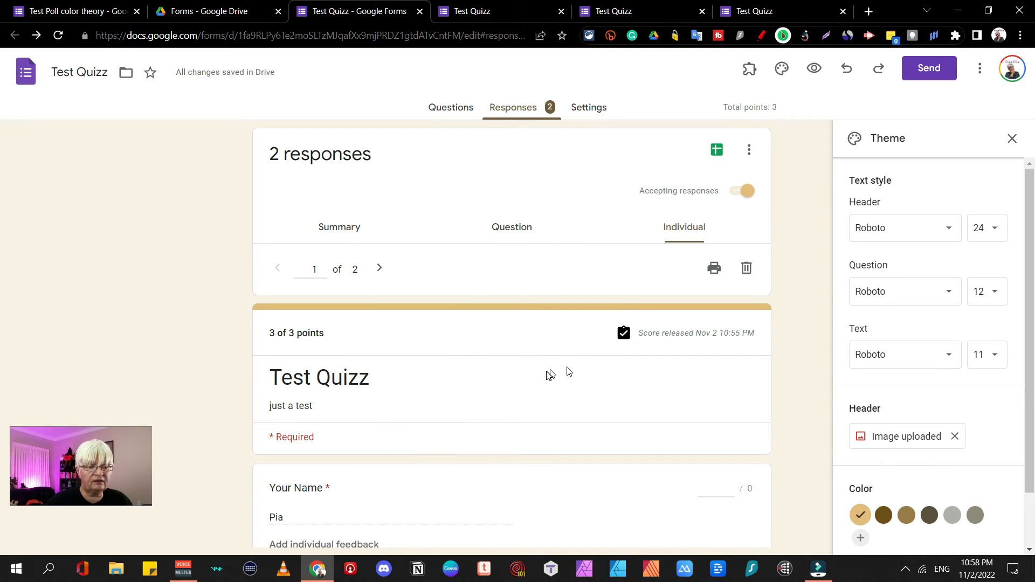
scroll(518, 346, "down", 5)
scroll(550, 251, "up", 5)
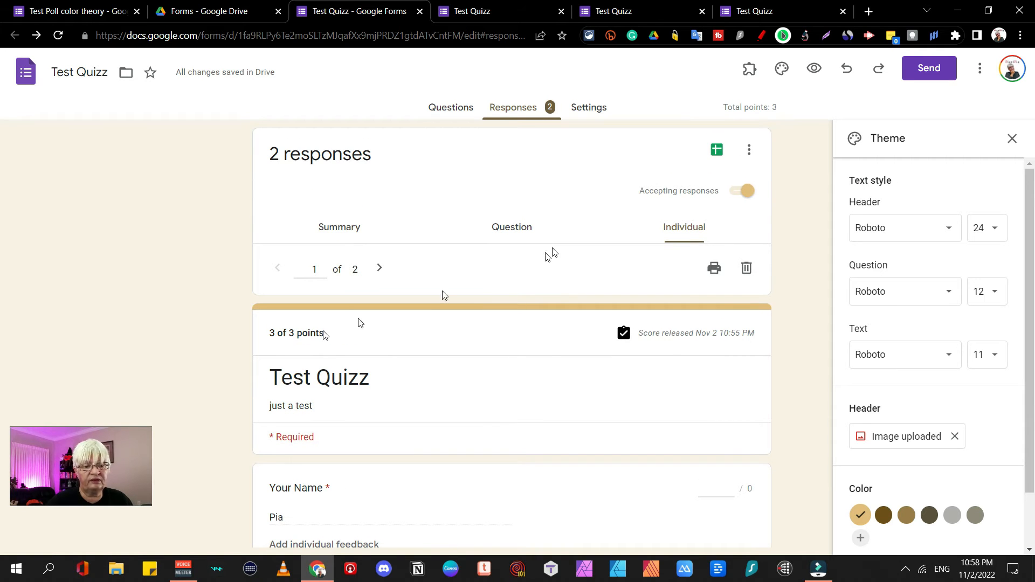
left_click(379, 268)
left_click(717, 149)
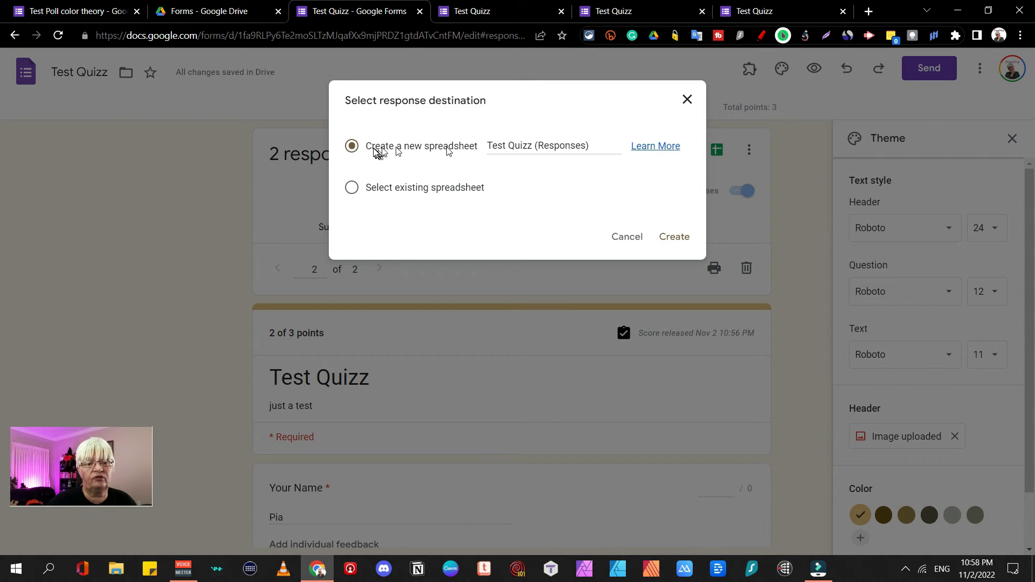
left_click(690, 101)
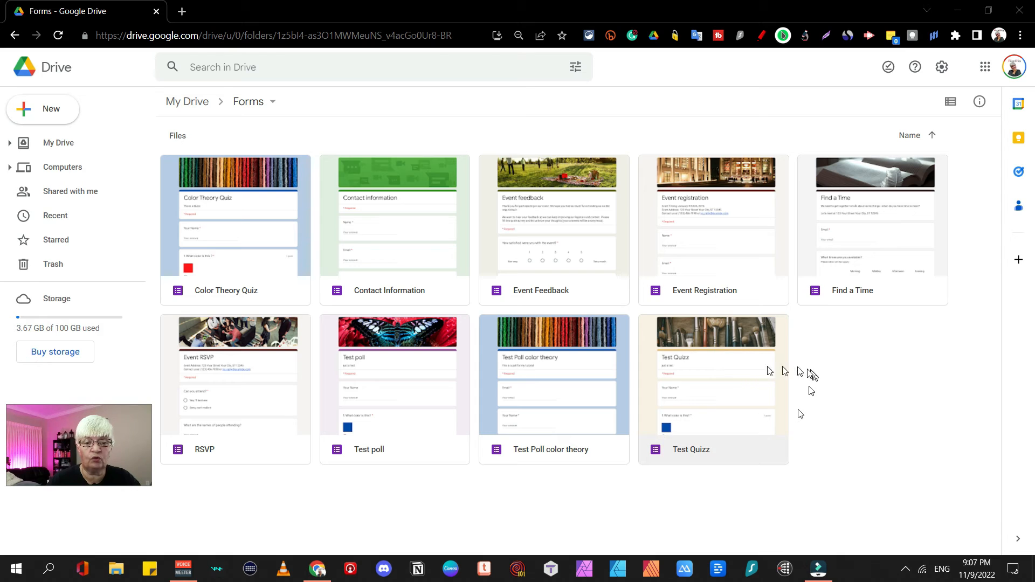
- Share the Test Quizz form from the Forms folder with general access set to Anyone with the link, and copy its responder link
right_click(713, 382)
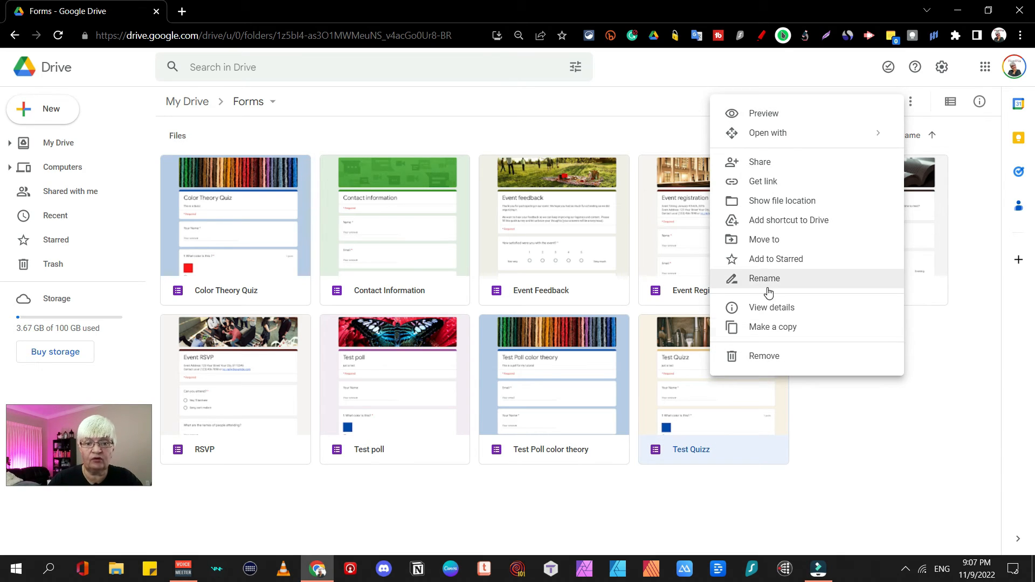
left_click(778, 163)
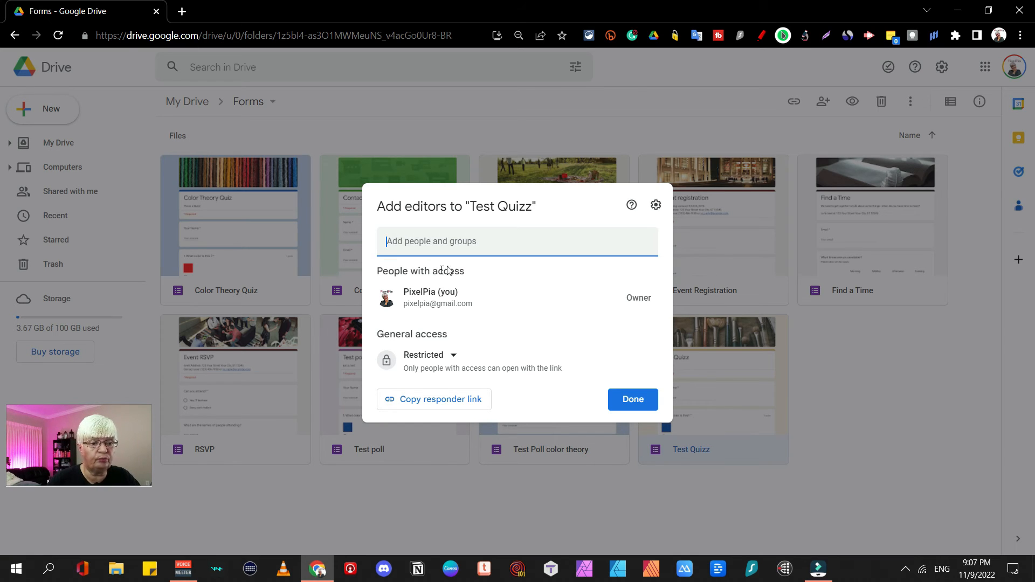
left_click(452, 354)
left_click(479, 418)
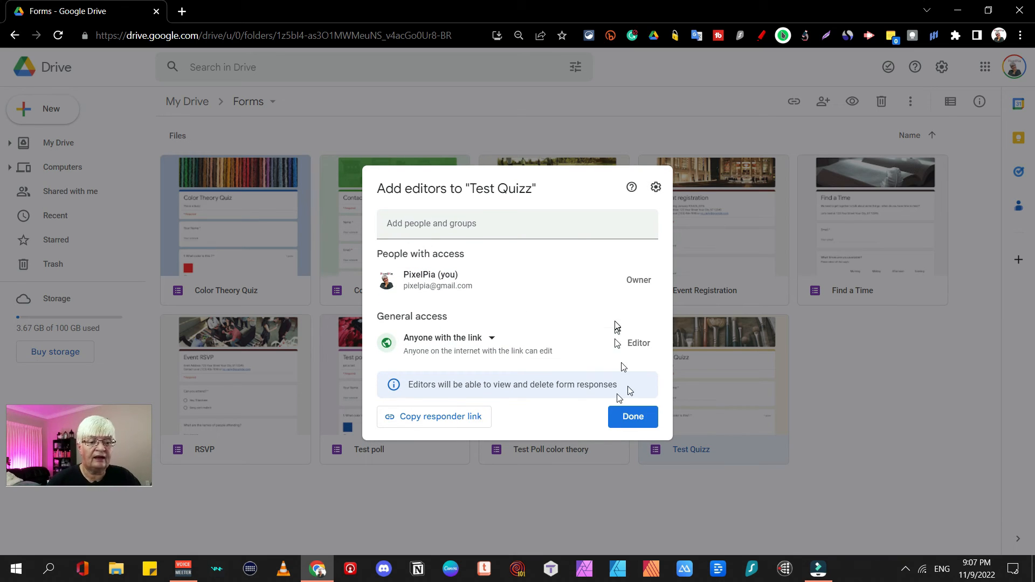
left_click(445, 426)
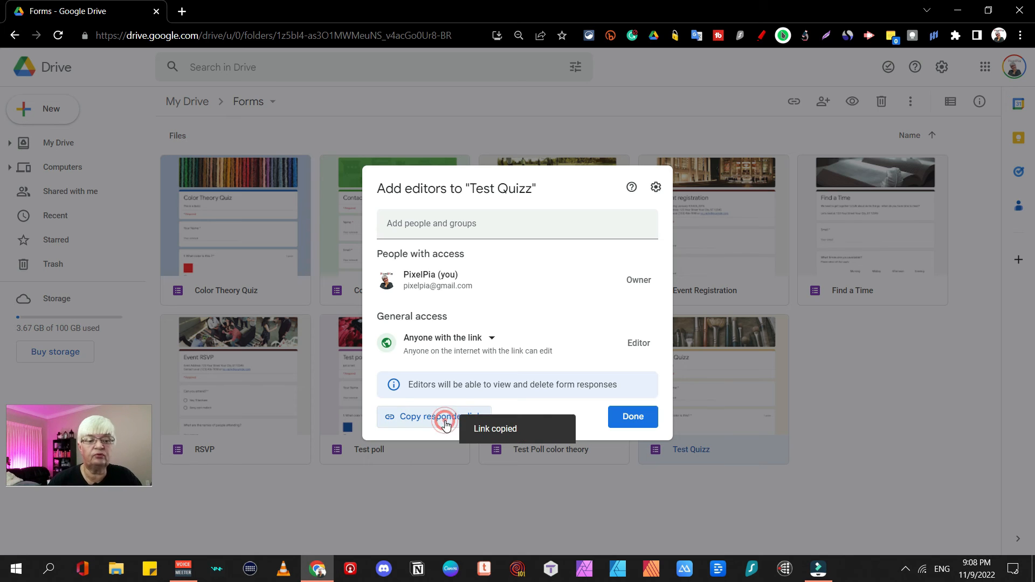
- Open the copied responder link in a new browser tab and look through the quiz as a respondent sees it
left_click(182, 11)
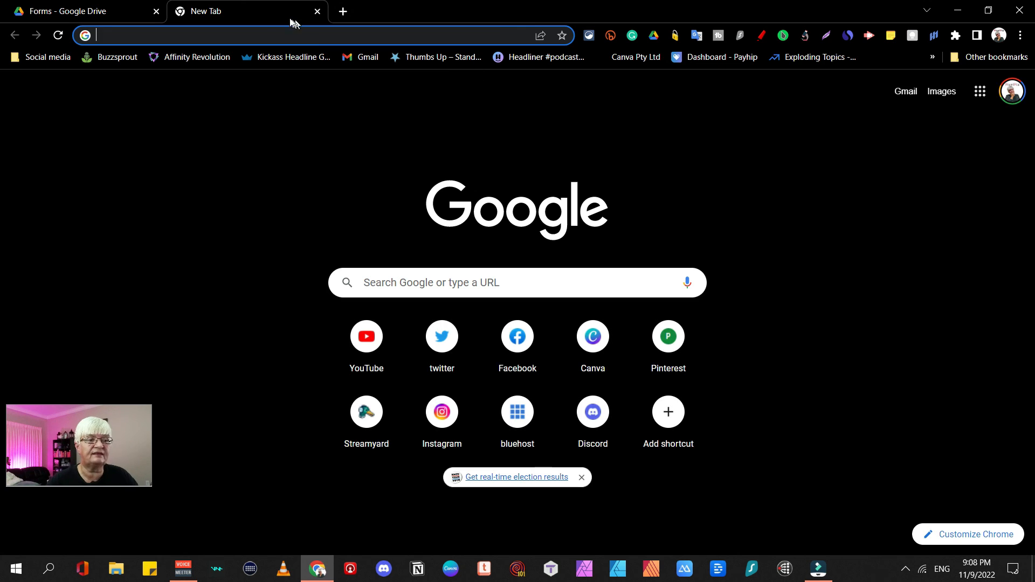
left_click(270, 30)
key("ctrl+v")
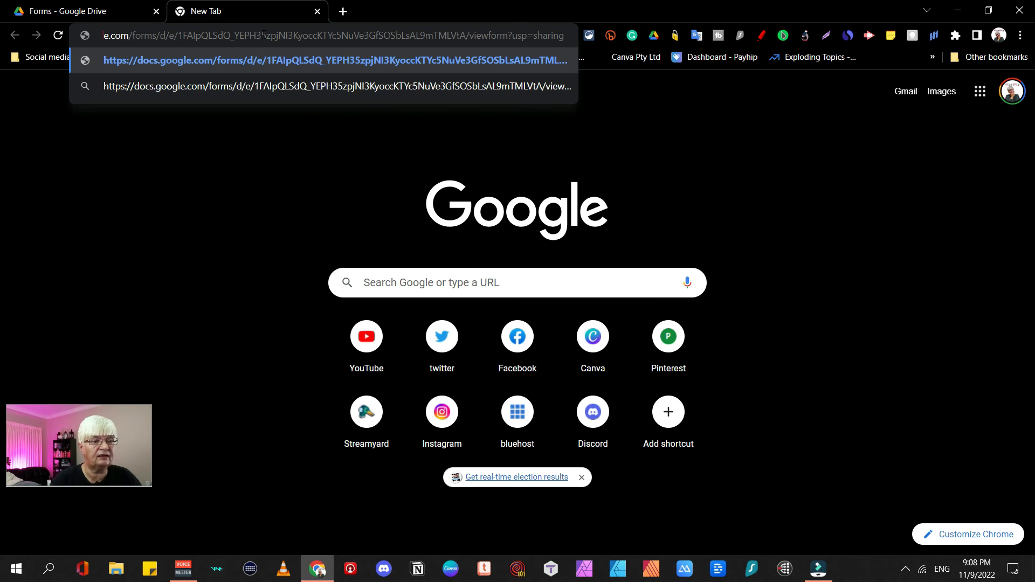
key("Return")
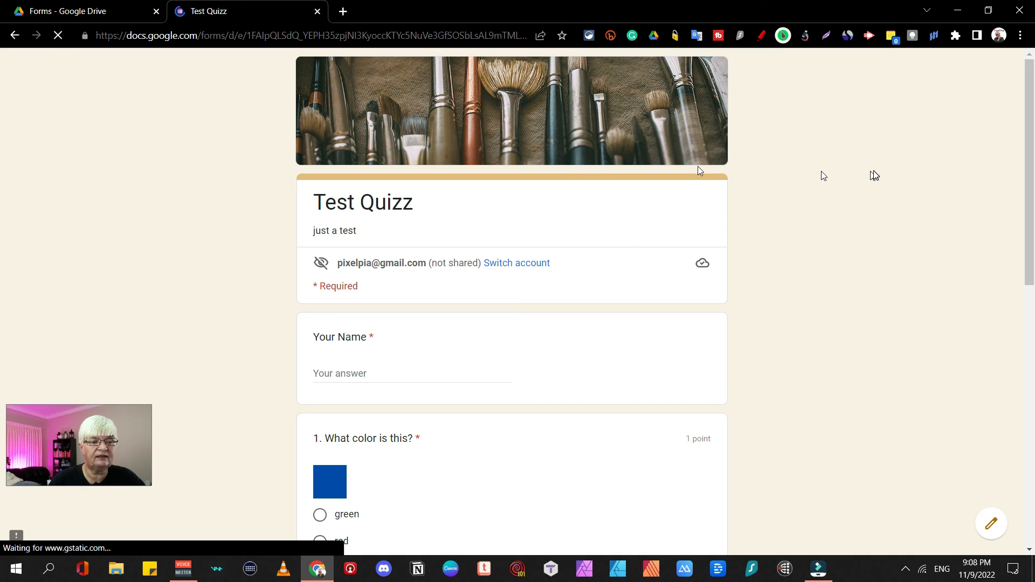
scroll(840, 184, "down", 10)
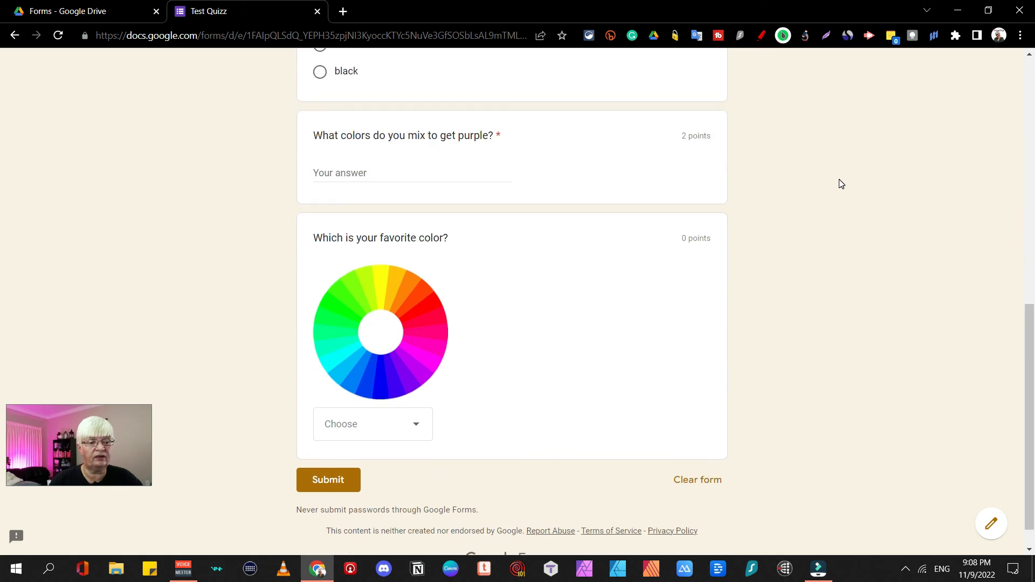
scroll(840, 184, "up", 10)
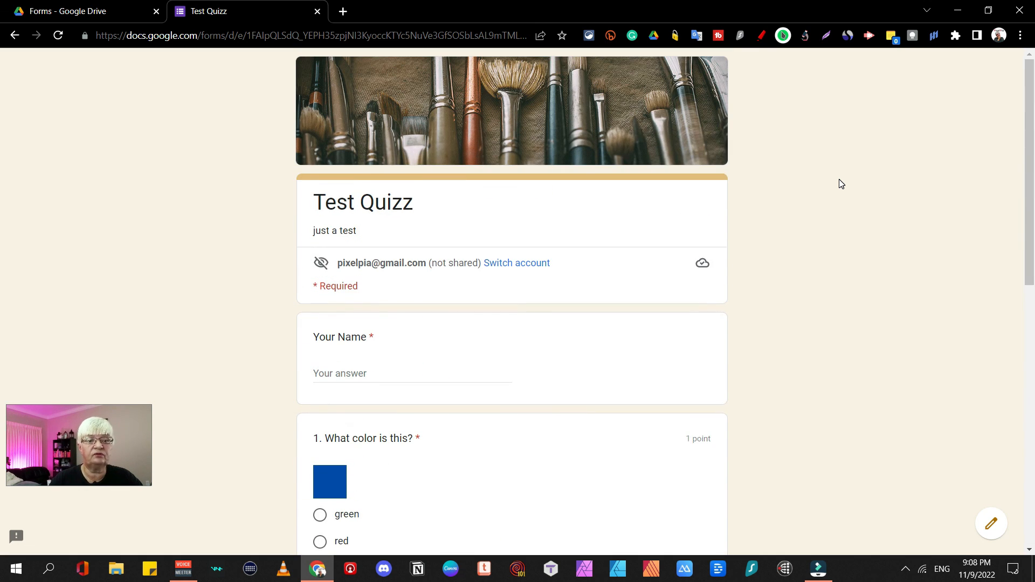